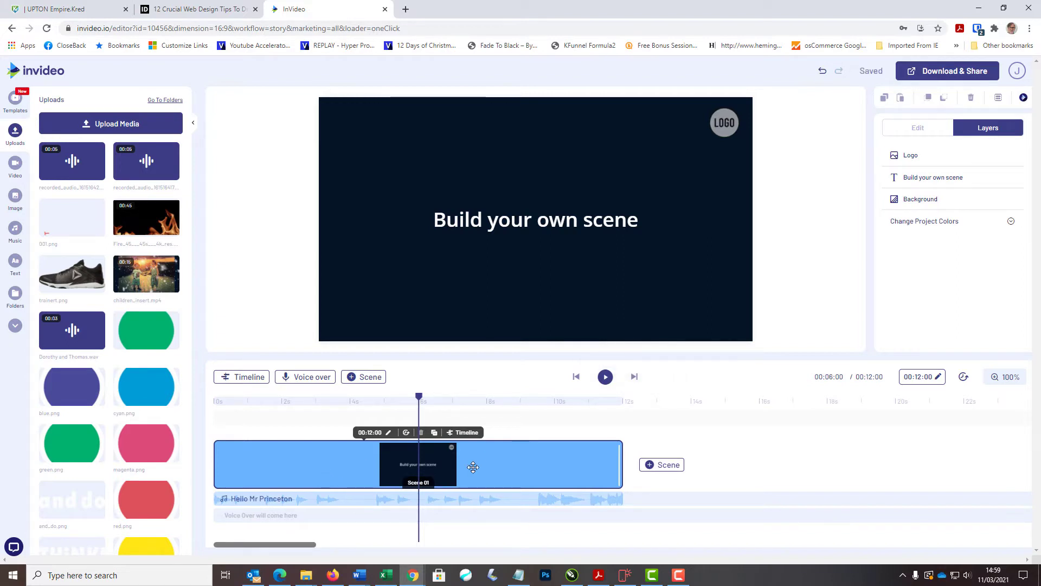
# Step: Add a blank scene after Scene 01
pyautogui.click(670, 466)
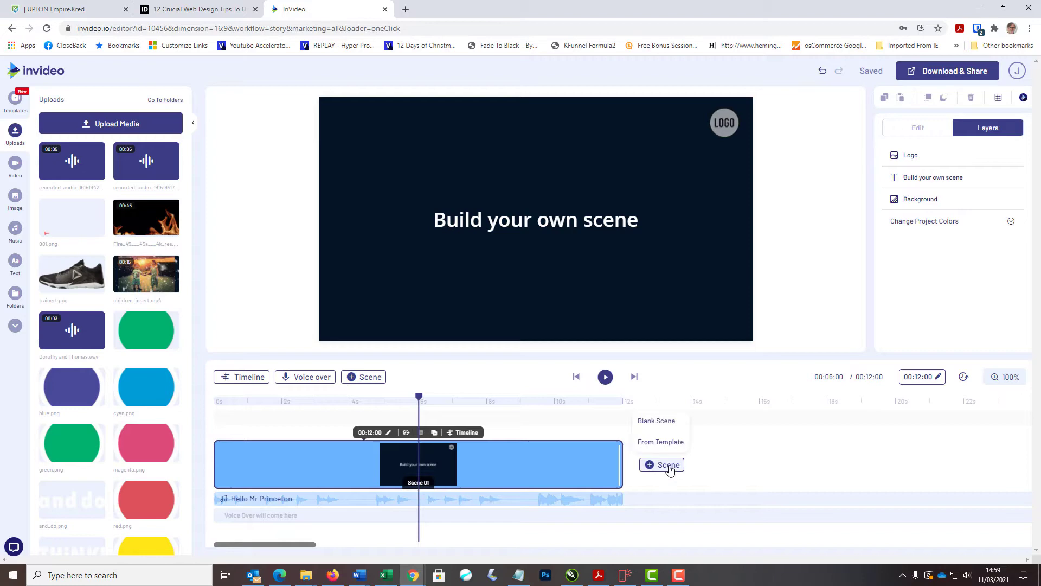
pyautogui.click(660, 425)
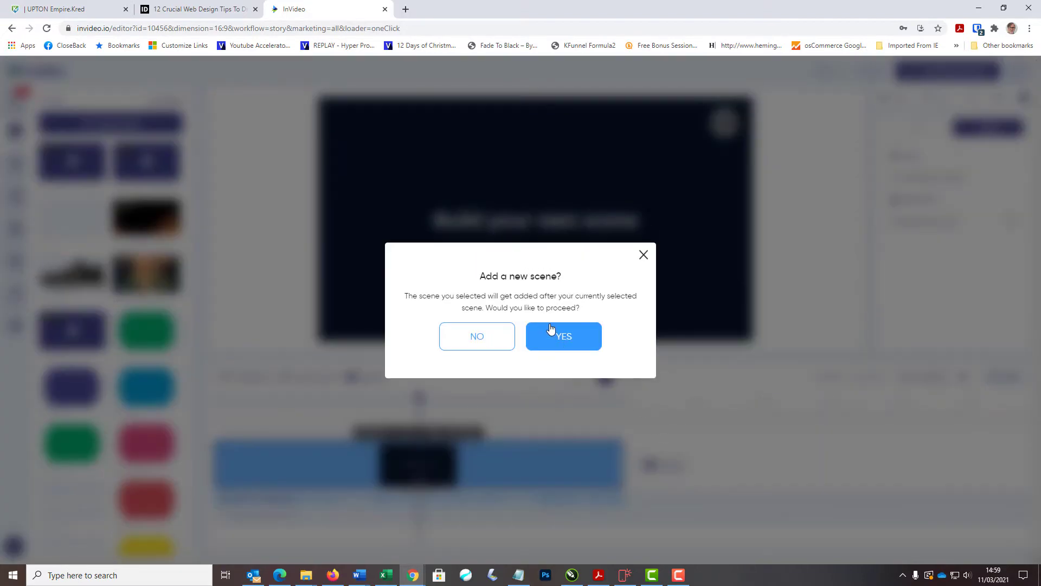
pyautogui.click(549, 336)
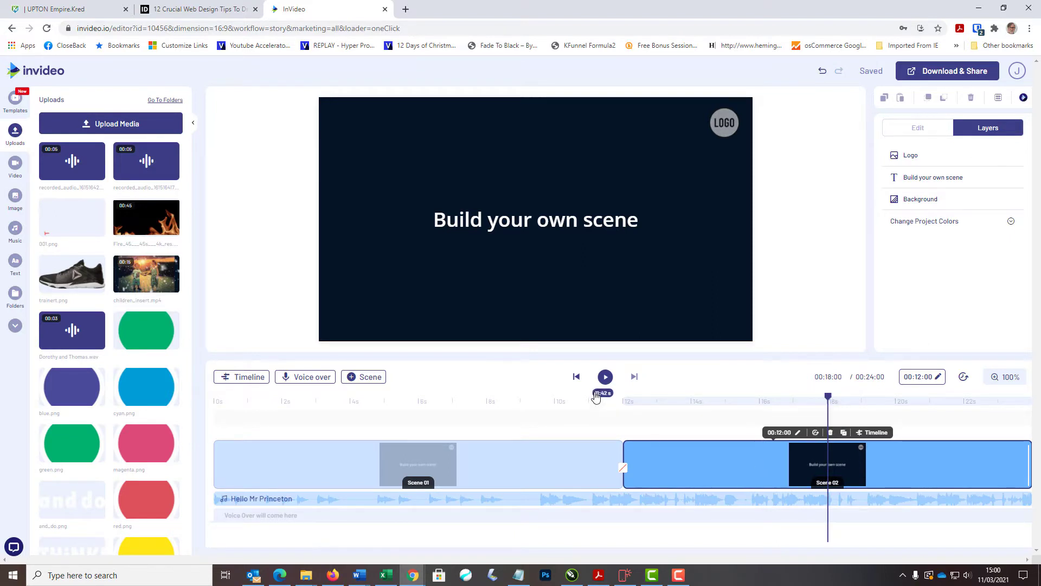
# Step: Switch back and forth between Scene 01 and Scene 02, ending on Scene 01
pyautogui.click(577, 377)
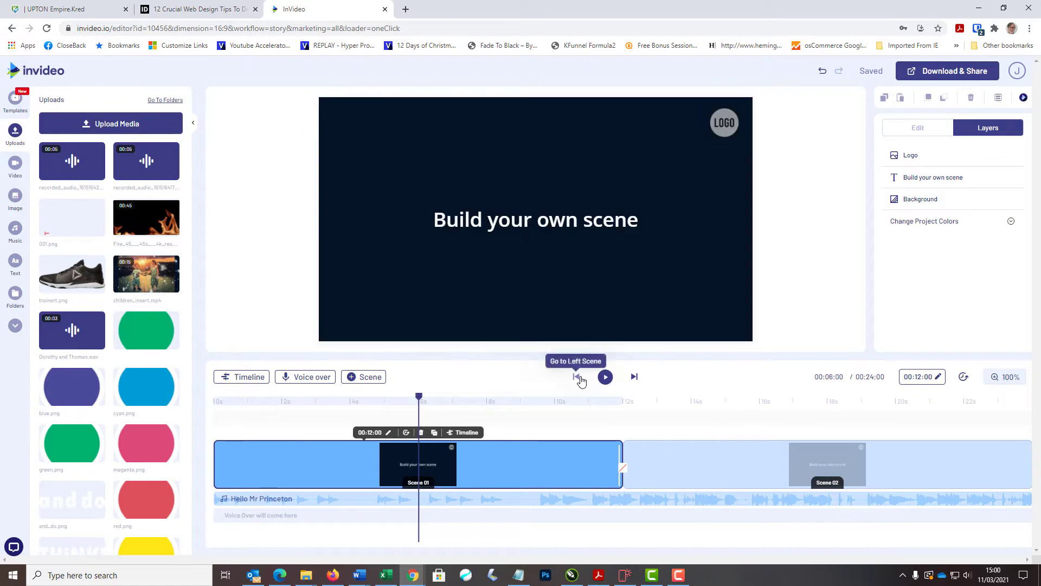
pyautogui.click(635, 377)
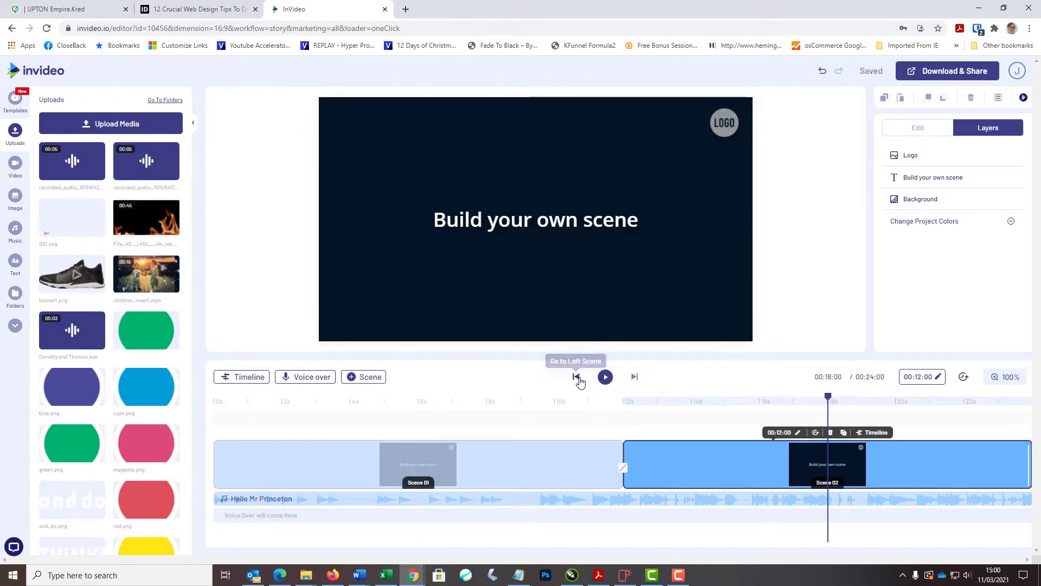
pyautogui.click(578, 379)
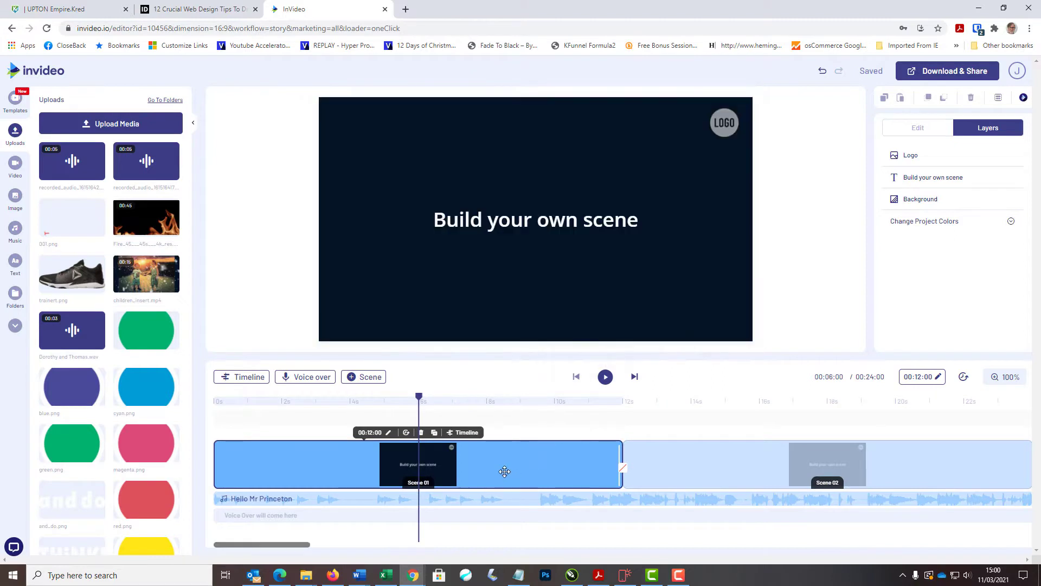
# Step: Preview the project briefly, rewind the playhead to the start, and preview the opening seconds
pyautogui.click(605, 377)
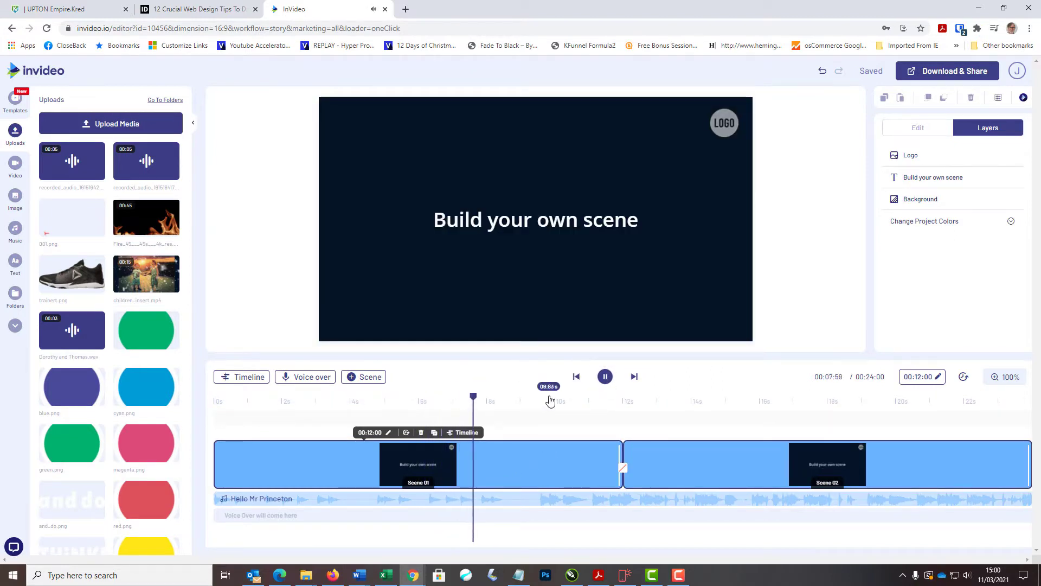
pyautogui.click(605, 376)
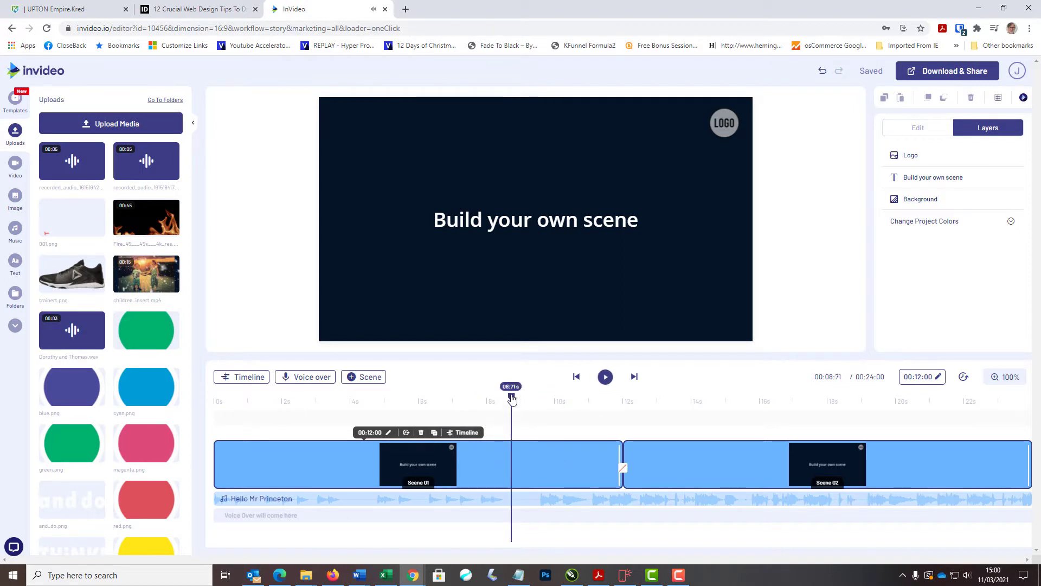
pyautogui.moveTo(510, 420); pyautogui.dragTo(213, 419)
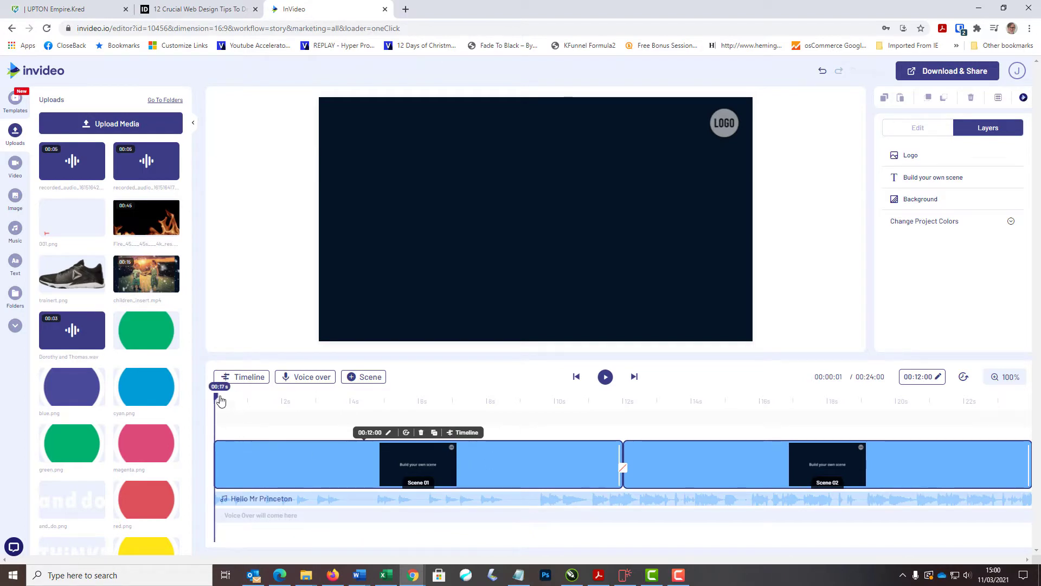
pyautogui.click(605, 380)
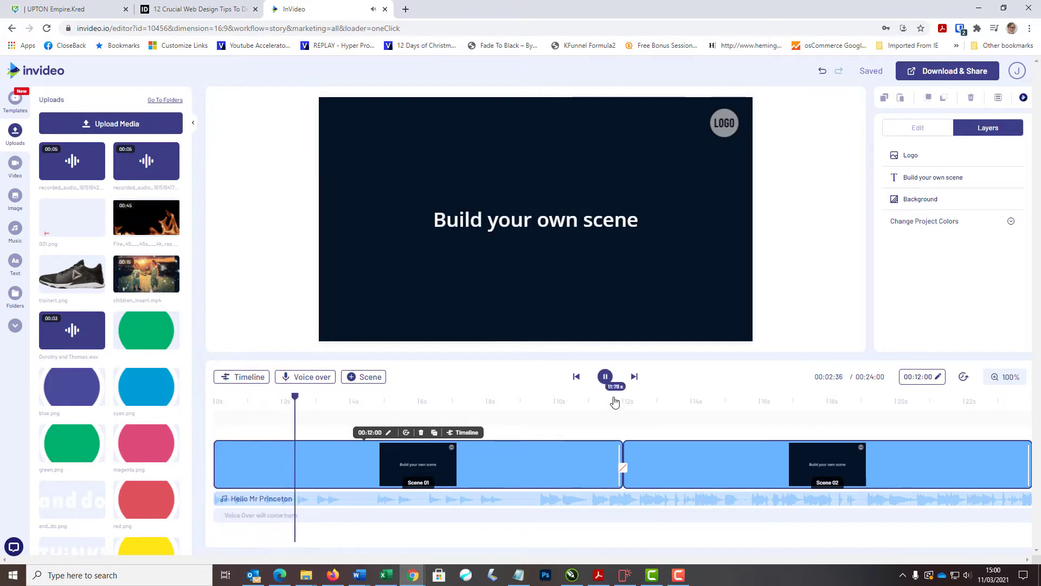
pyautogui.click(606, 381)
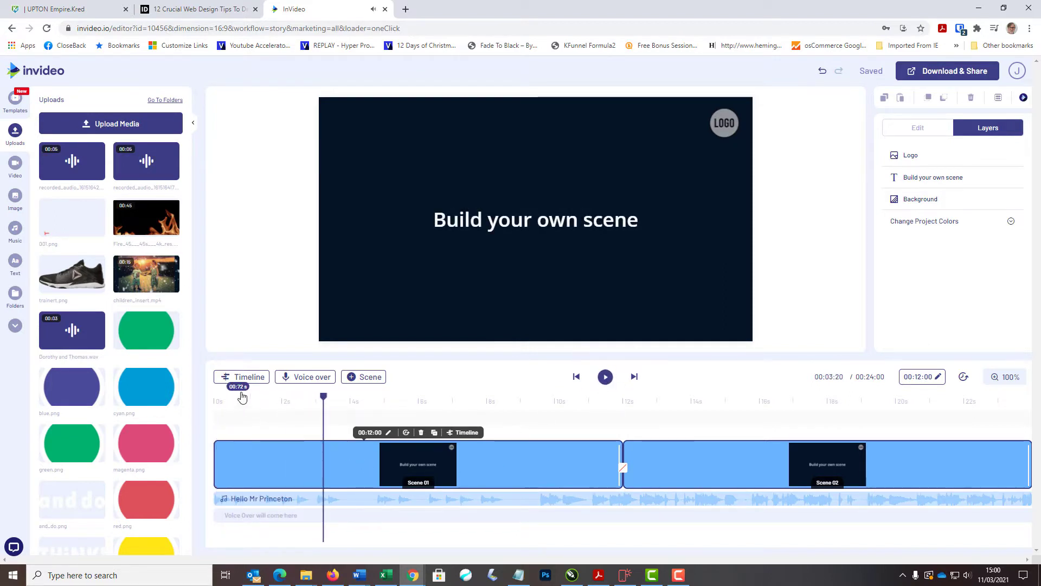
# Step: Open the layer timeline of Scene 01 and replay the scene from its beginning, pausing after a couple of seconds
pyautogui.click(248, 379)
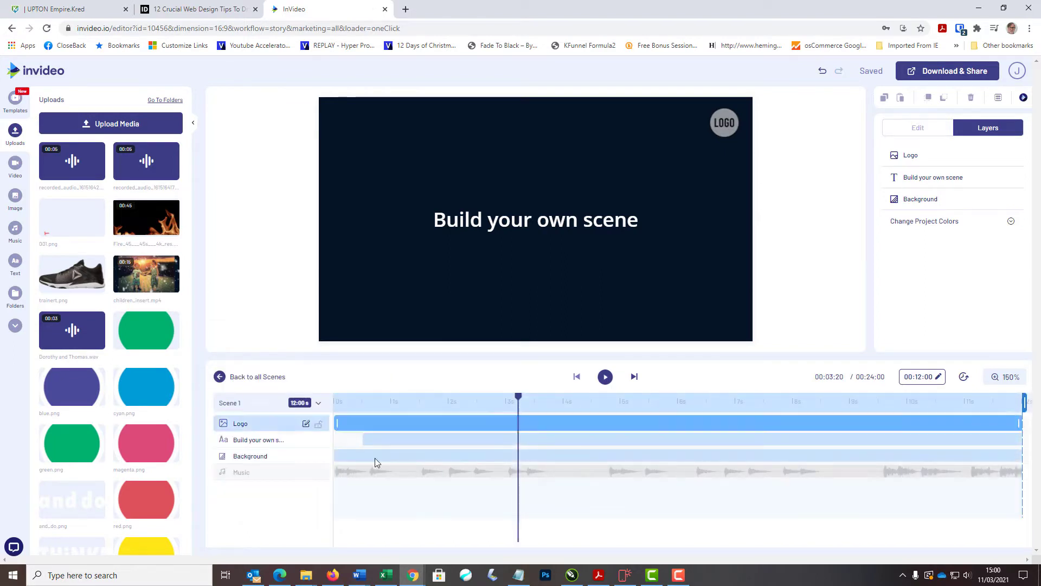
pyautogui.click(606, 378)
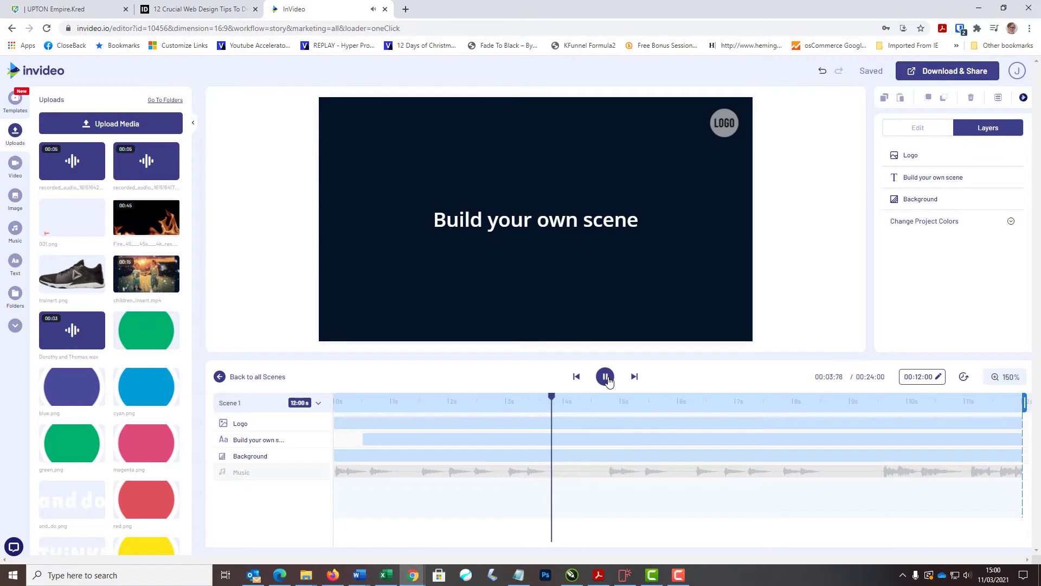
pyautogui.click(577, 378)
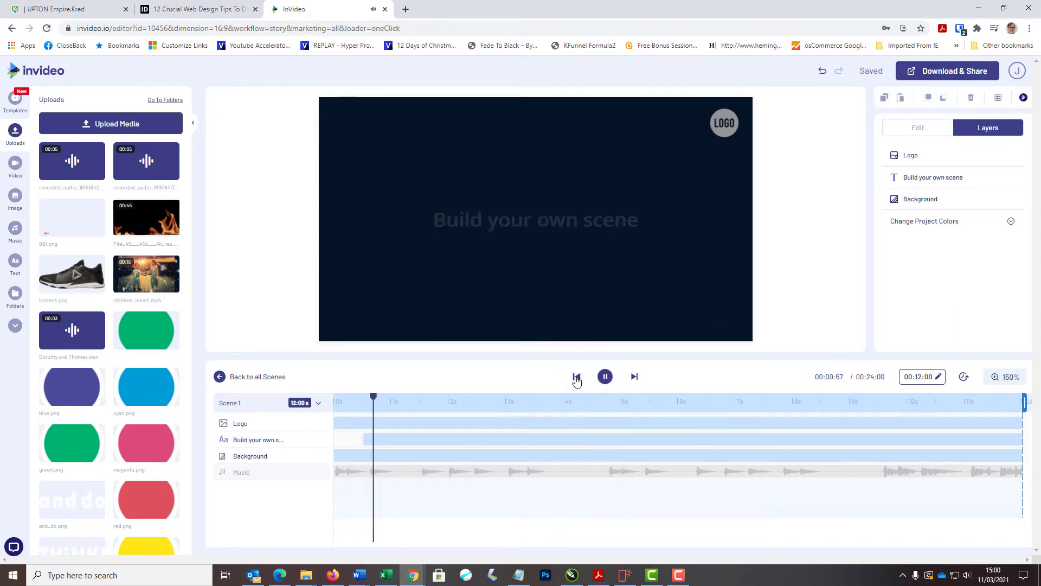
pyautogui.click(606, 376)
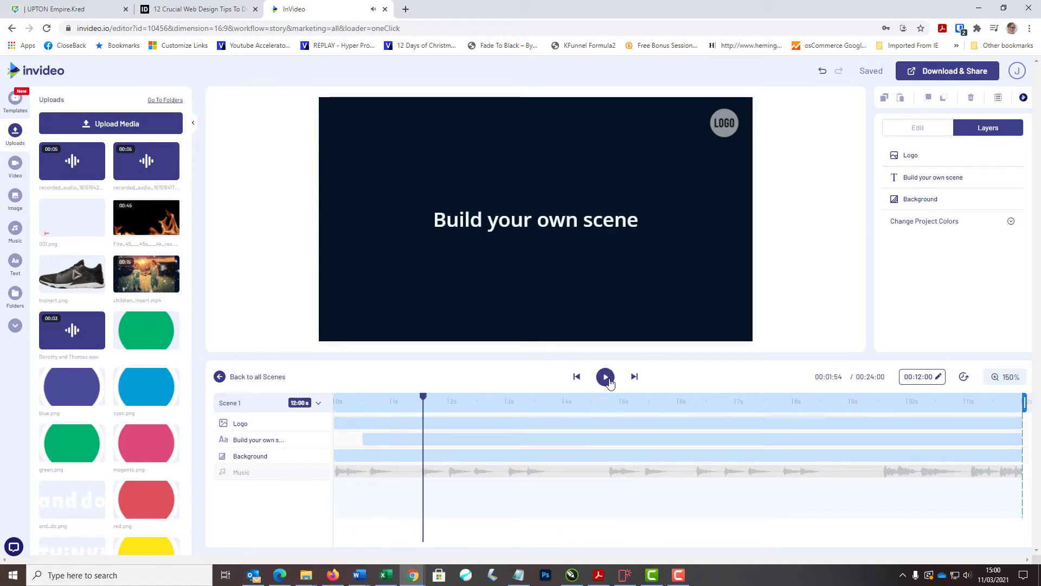
pyautogui.click(577, 378)
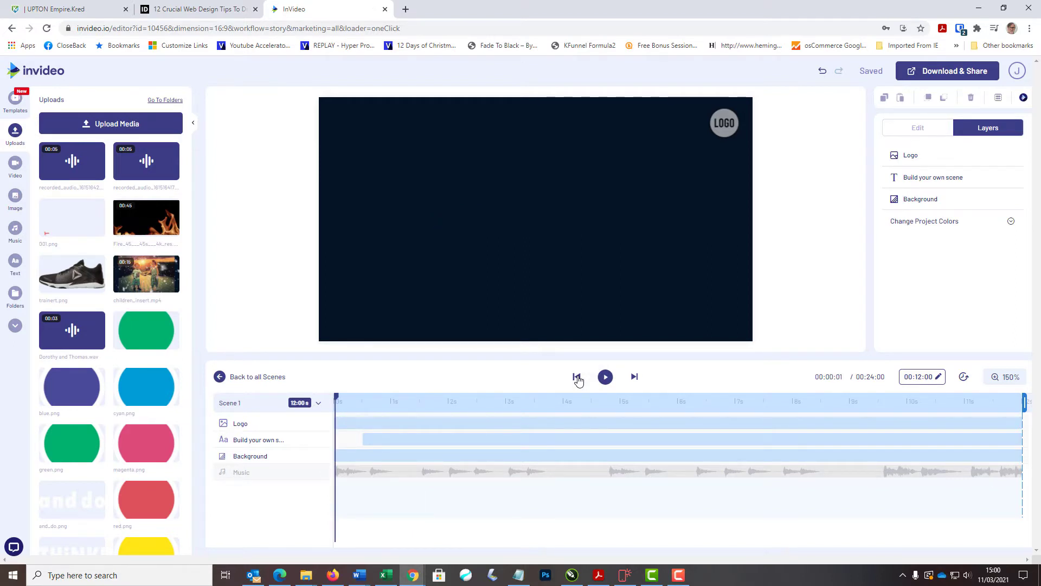
pyautogui.click(608, 380)
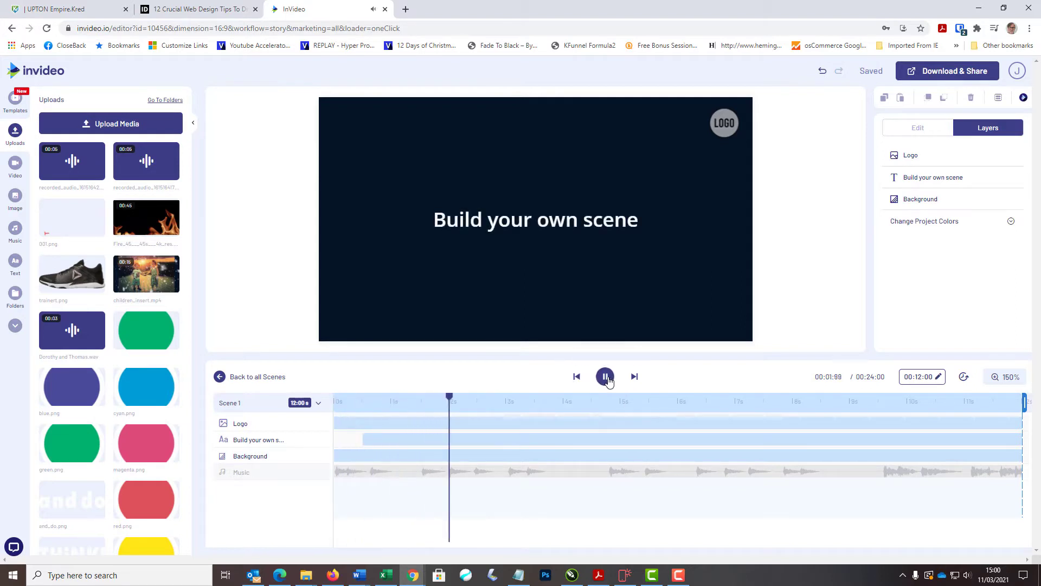
pyautogui.click(608, 380)
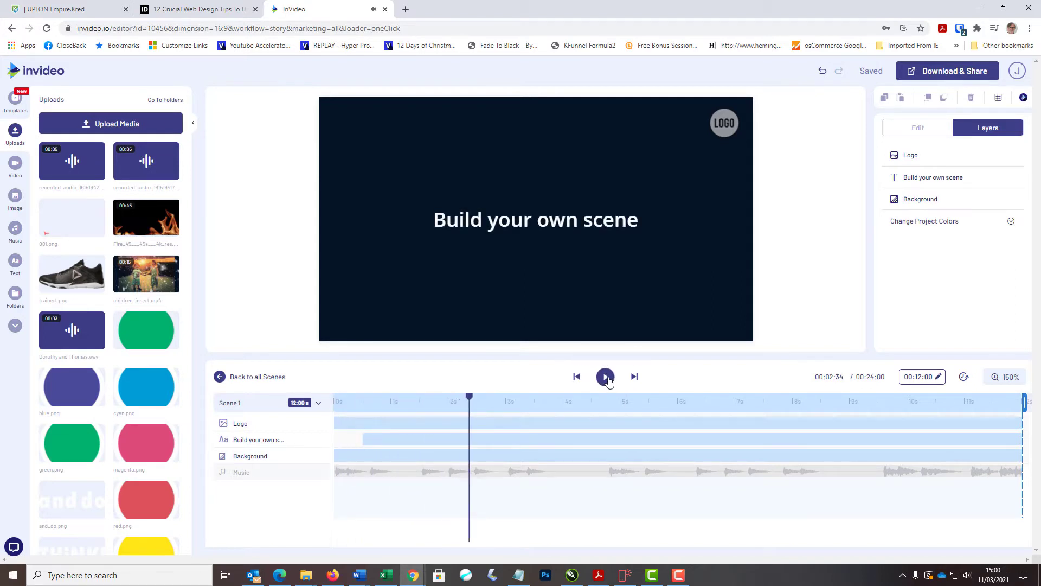
# Step: Return to the view of all scenes, scrub the playhead to the start of Scene 02, and switch between the two scenes
pyautogui.click(229, 379)
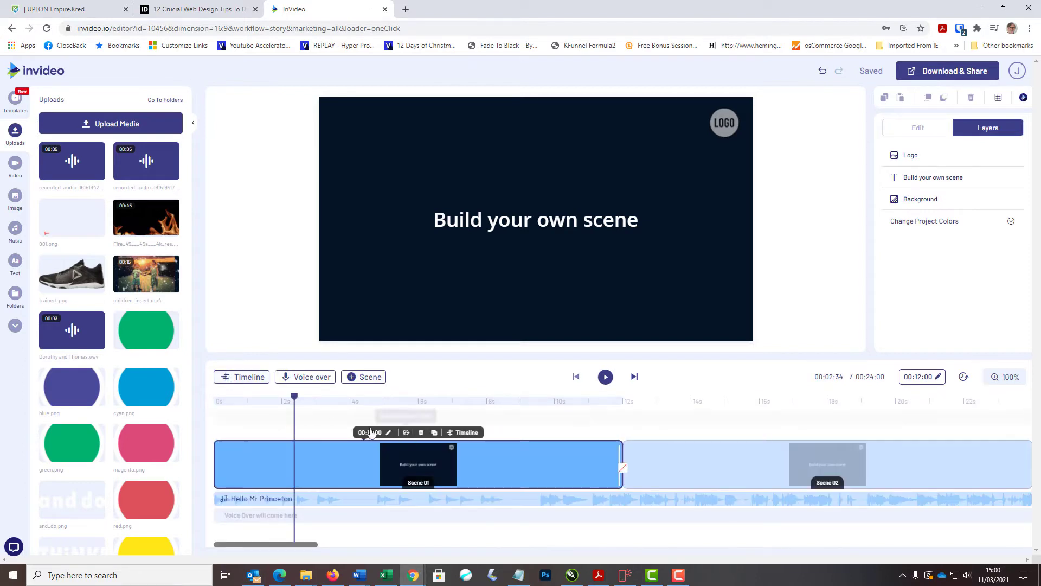
pyautogui.moveTo(301, 408); pyautogui.dragTo(624, 487)
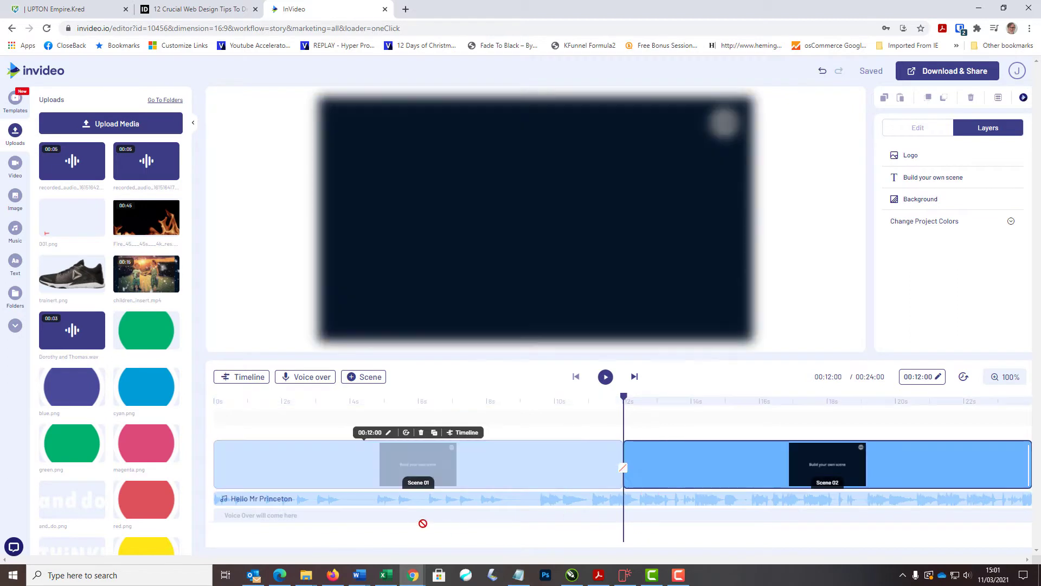
pyautogui.click(578, 378)
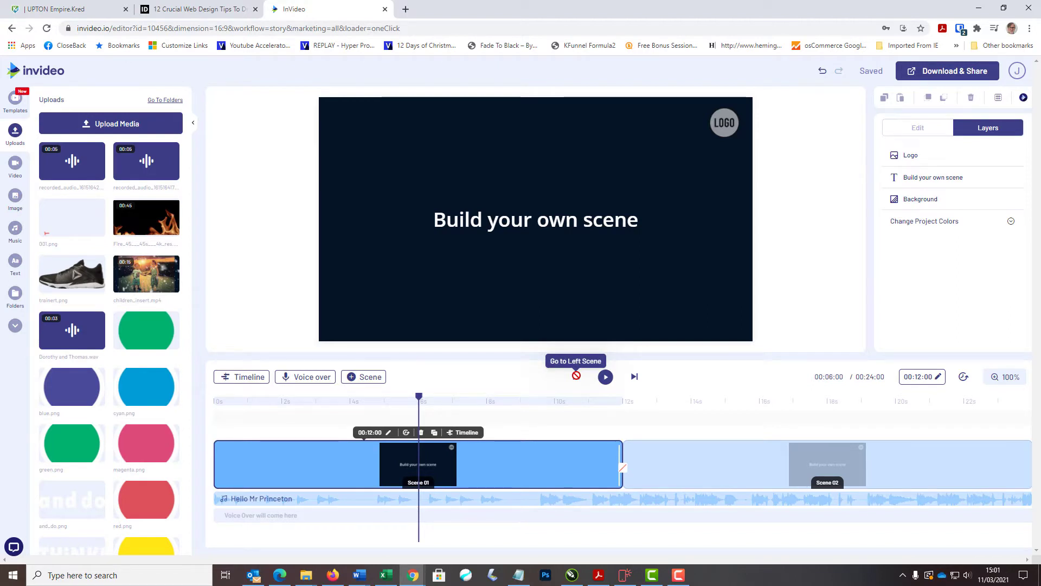
pyautogui.click(635, 378)
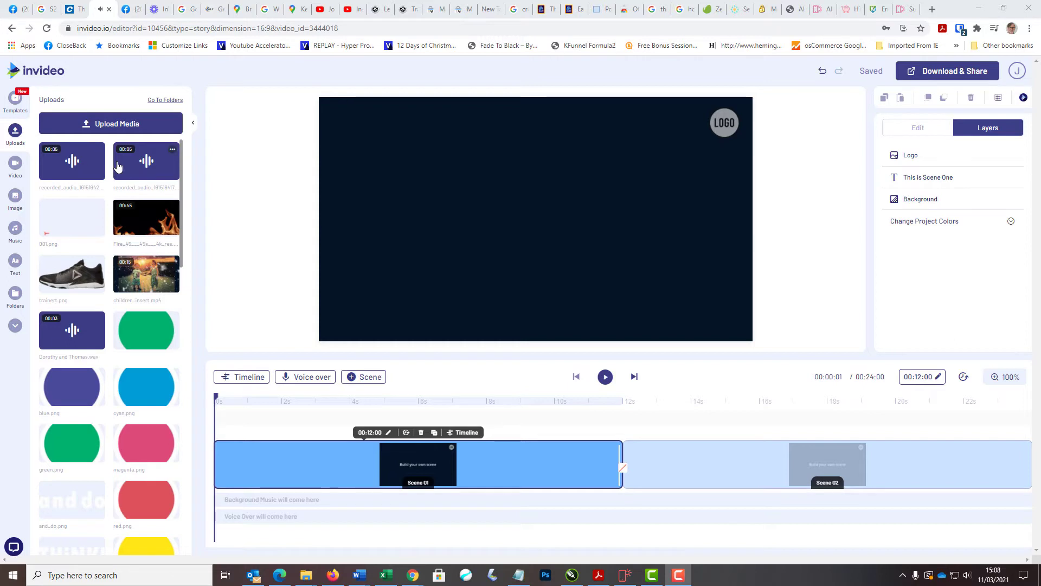
# Step: Scrub the playhead through Scene 01 to about 9 s and back to near its start
pyautogui.click(299, 383)
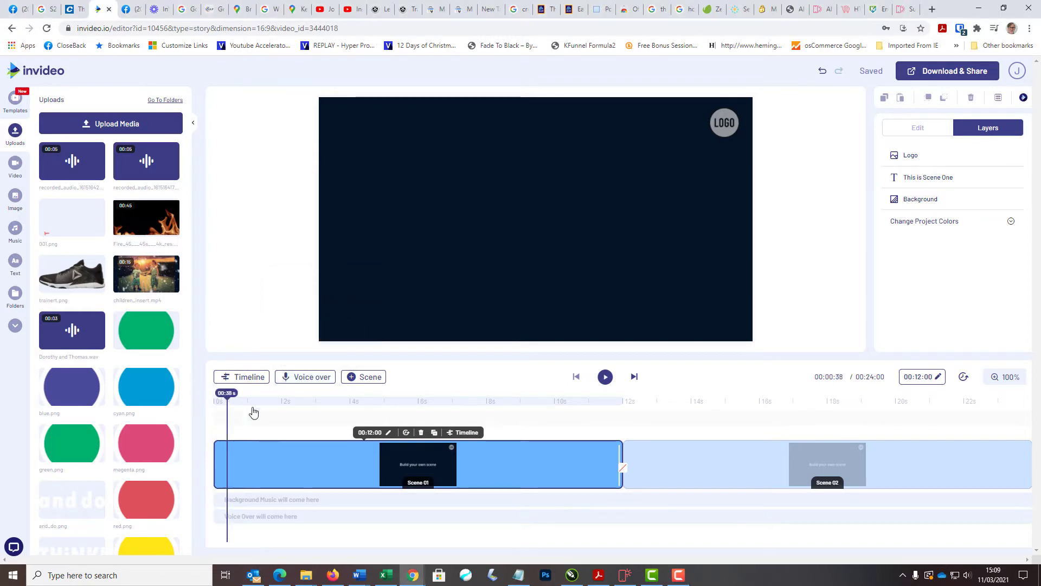
pyautogui.moveTo(253, 414); pyautogui.dragTo(523, 472)
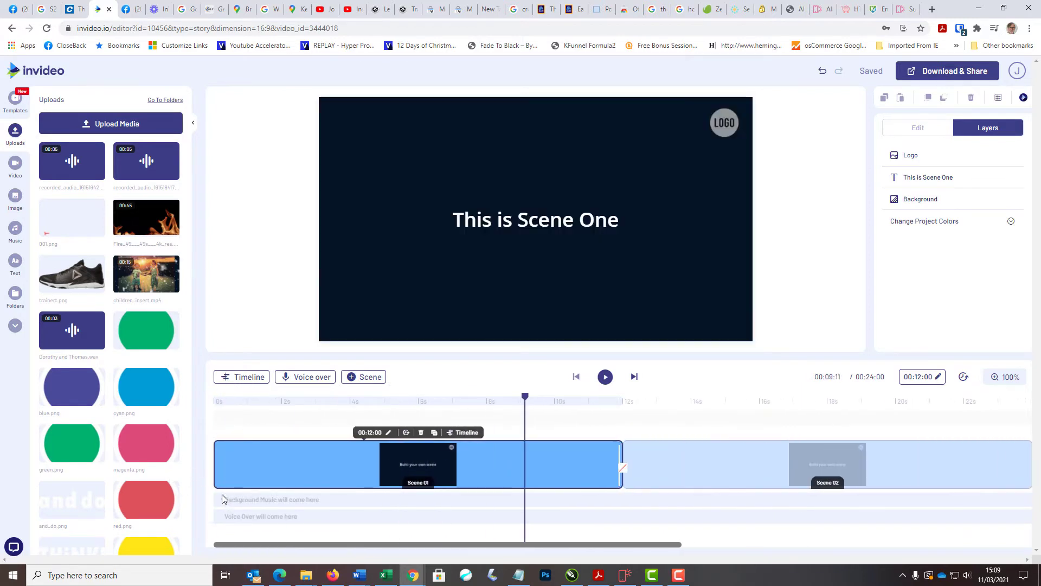
pyautogui.moveTo(520, 411); pyautogui.dragTo(224, 430)
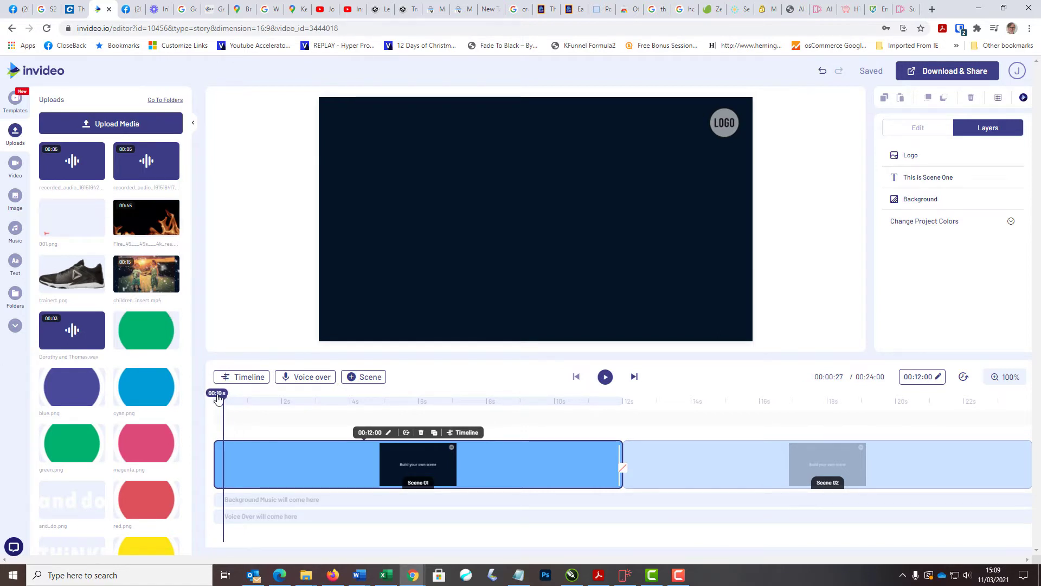
# Step: Add recorded_audio_1615164173031.wav as a voice over at about 0.9 s in Scene 01 and recorded_audio_1615164215463.wav at about 14 s in Scene 02
pyautogui.moveTo(217, 399); pyautogui.dragTo(248, 416)
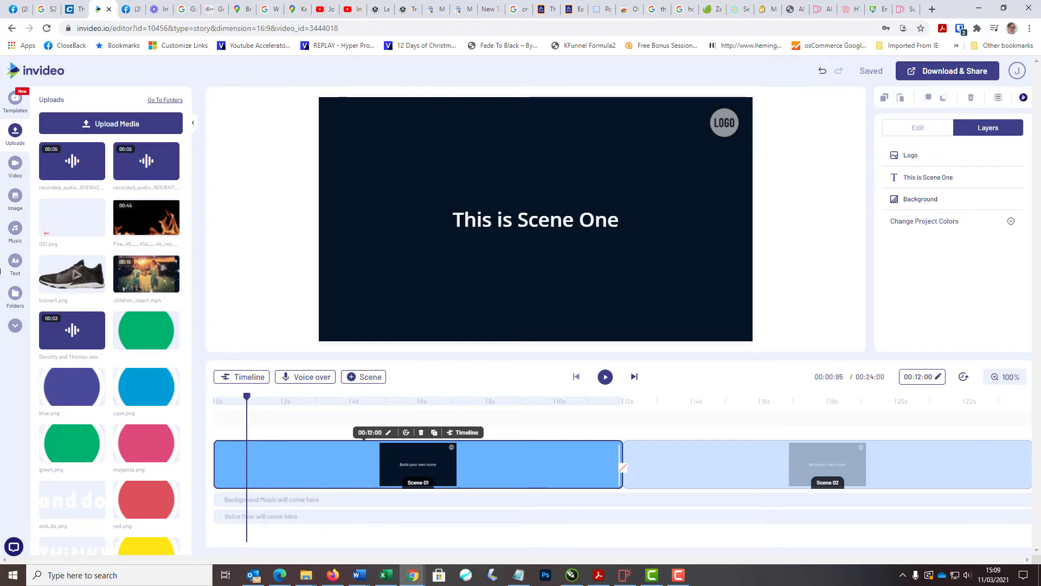
pyautogui.click(131, 171)
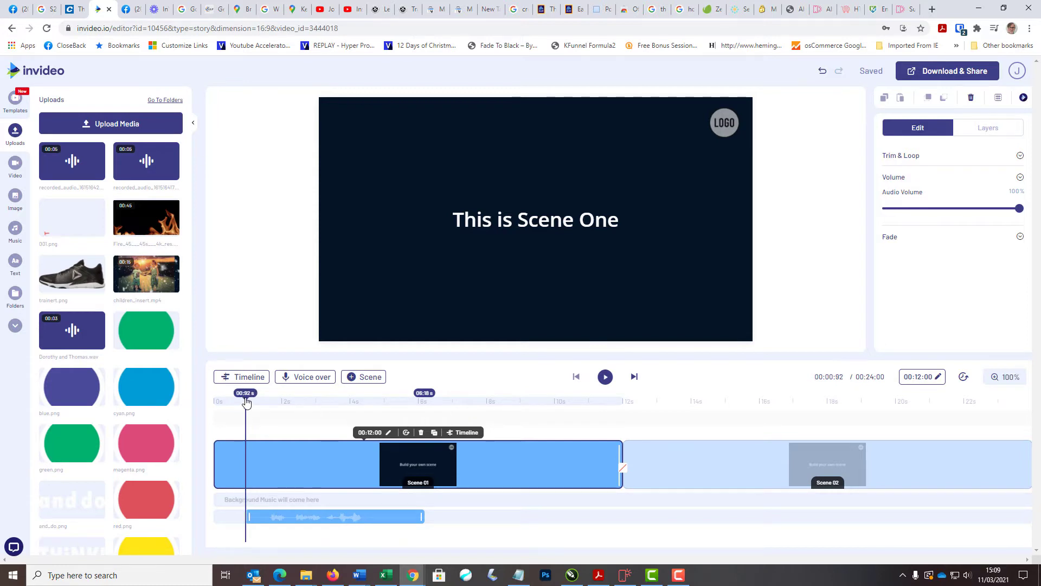
pyautogui.click(693, 431)
pyautogui.moveTo(698, 432)
pyautogui.mouseDown()
pyautogui.moveTo(725, 436)
pyautogui.moveTo(692, 450)
pyautogui.mouseUp()
pyautogui.click(692, 450)
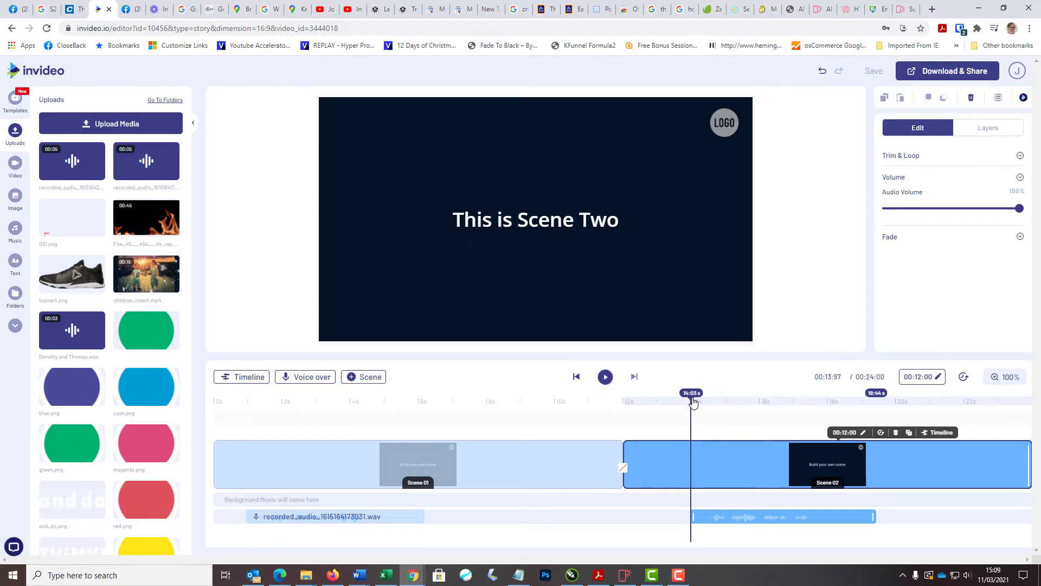
# Step: Play the whole project from the start to check both voice overs against their scenes
pyautogui.moveTo(690, 395); pyautogui.dragTo(189, 397)
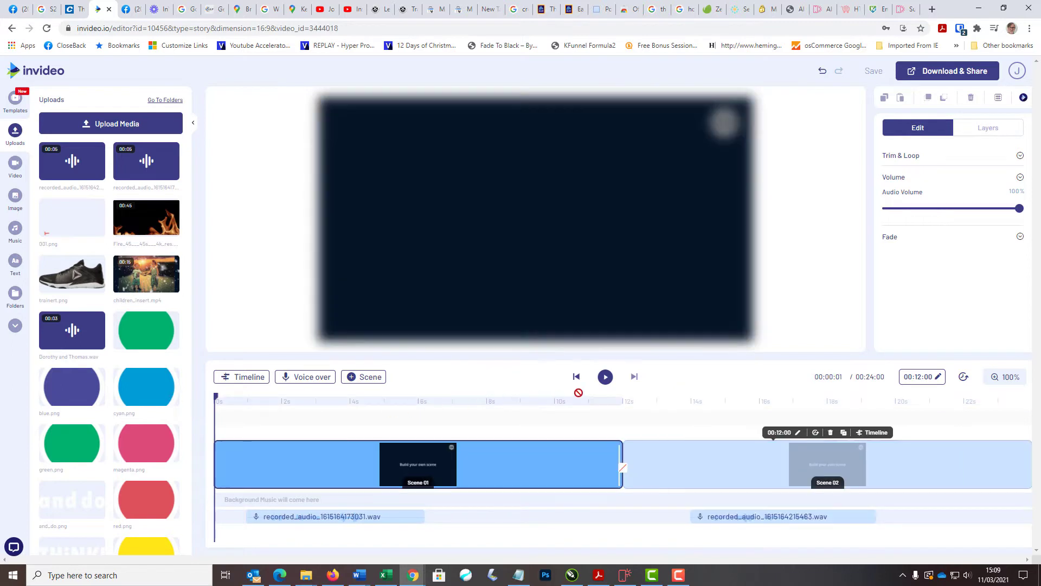
pyautogui.click(606, 377)
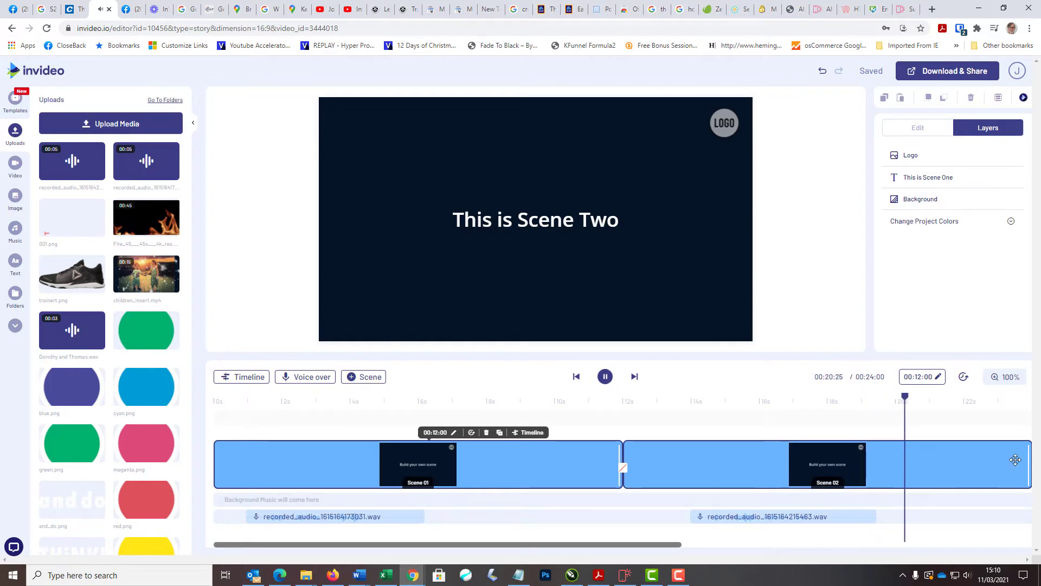
# Step: Move the first recorded voice over to 0 s, set the playhead at about 6 s, and move the second voice over to about 9.8 s
pyautogui.moveTo(375, 516)
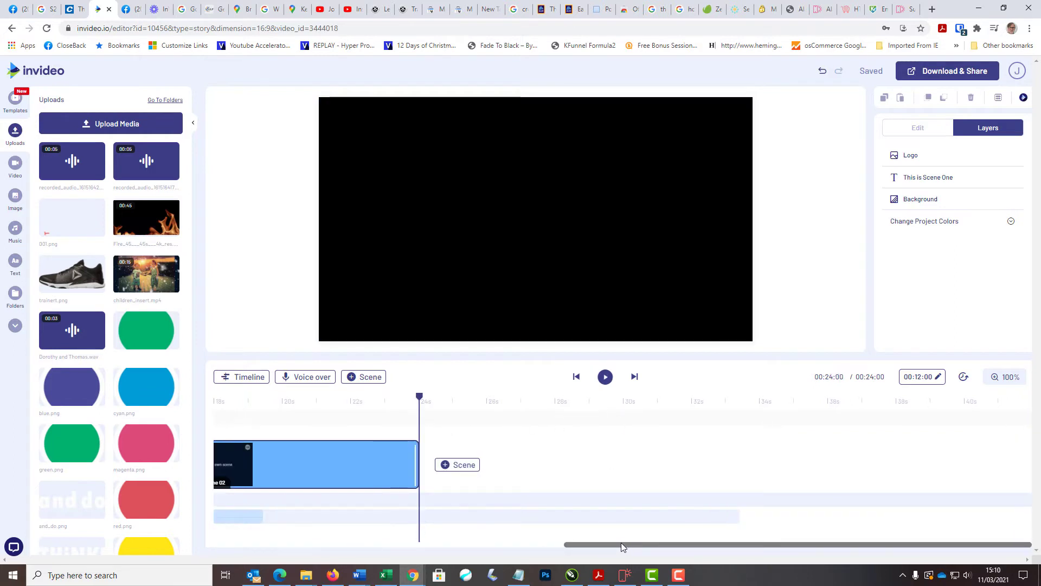
pyautogui.moveTo(621, 545); pyautogui.dragTo(262, 546)
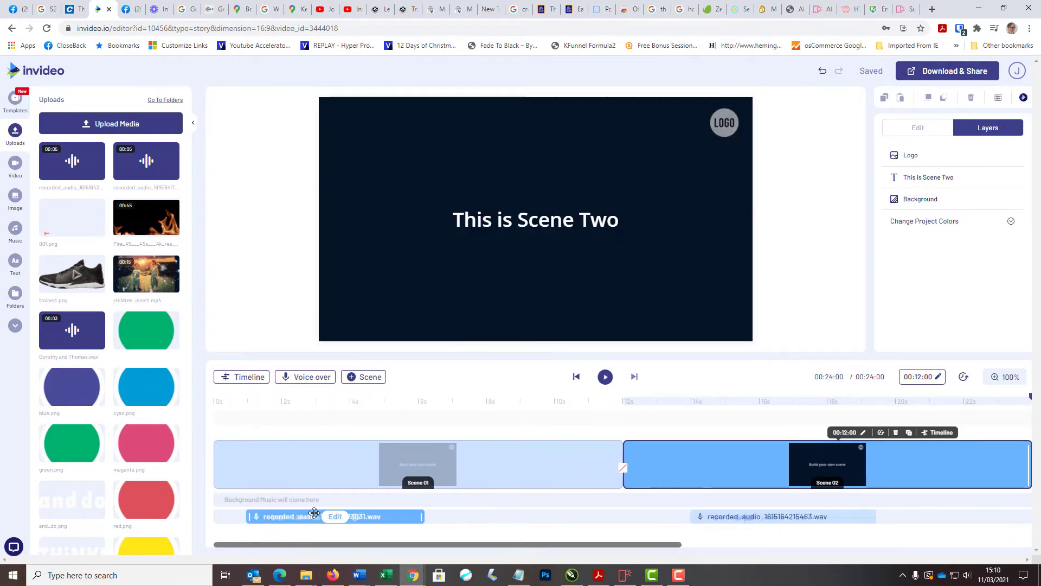
pyautogui.moveTo(287, 510); pyautogui.dragTo(255, 509)
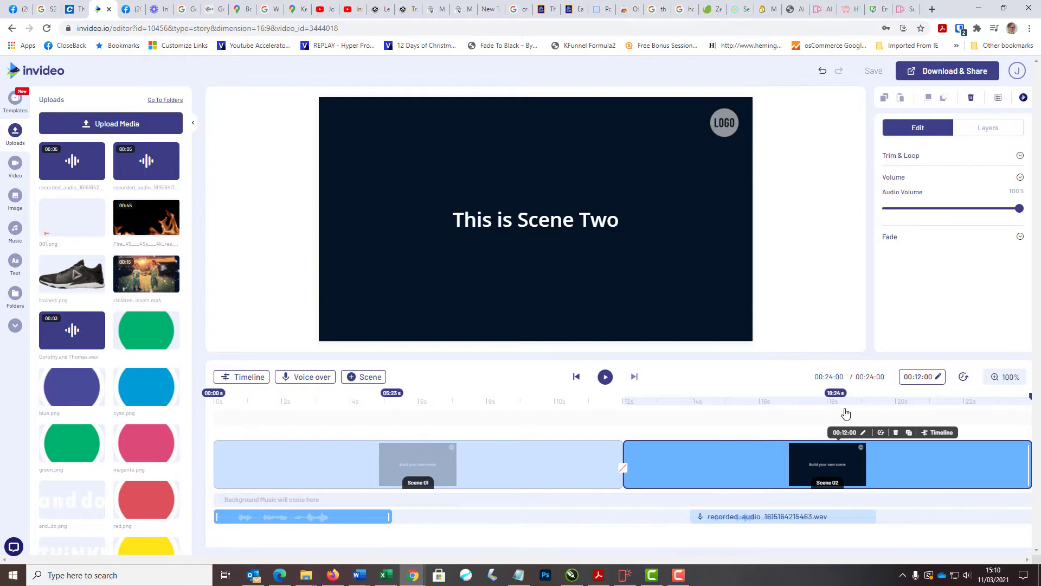
pyautogui.click(475, 403)
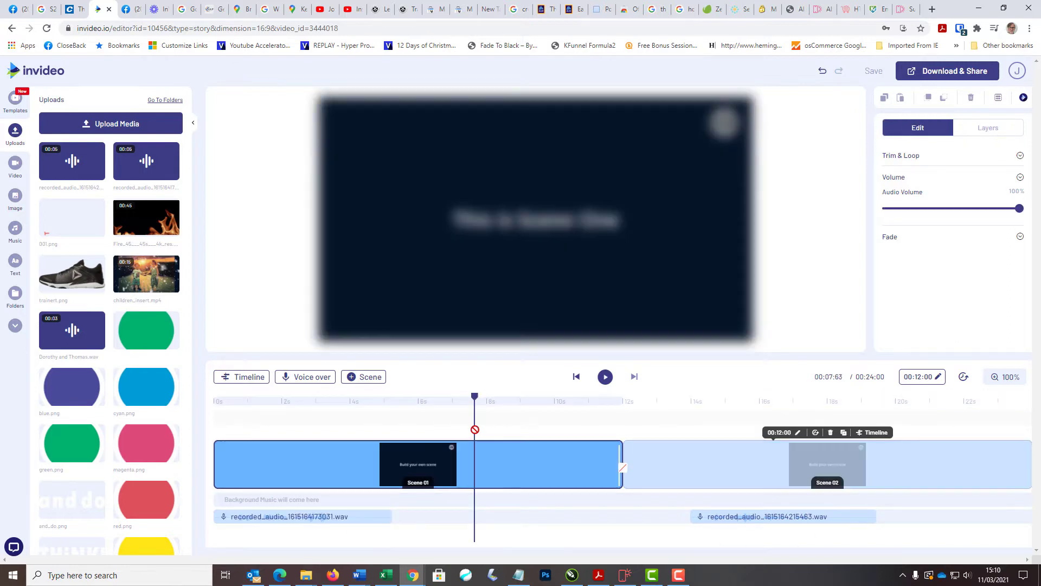
pyautogui.moveTo(468, 399); pyautogui.dragTo(424, 400)
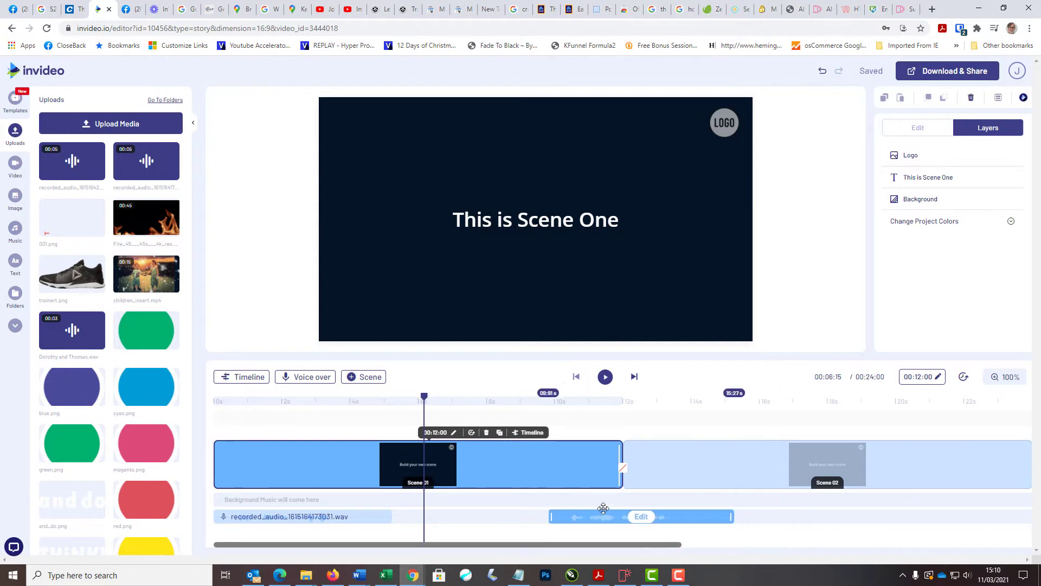
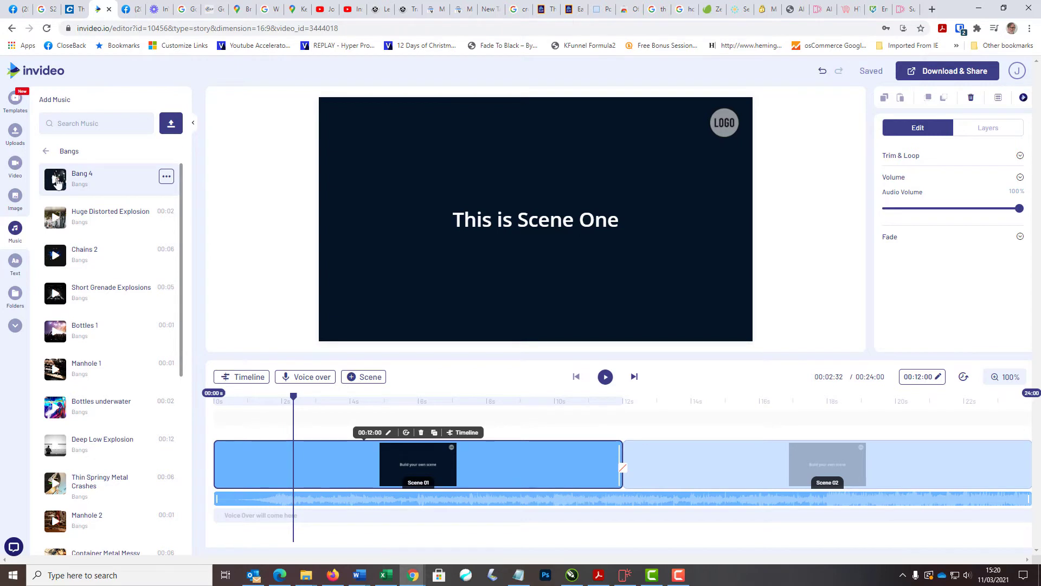
# Step: Preview the Bang 4 sound from the Bangs music category and show its options for placement on the music track
pyautogui.click(56, 180)
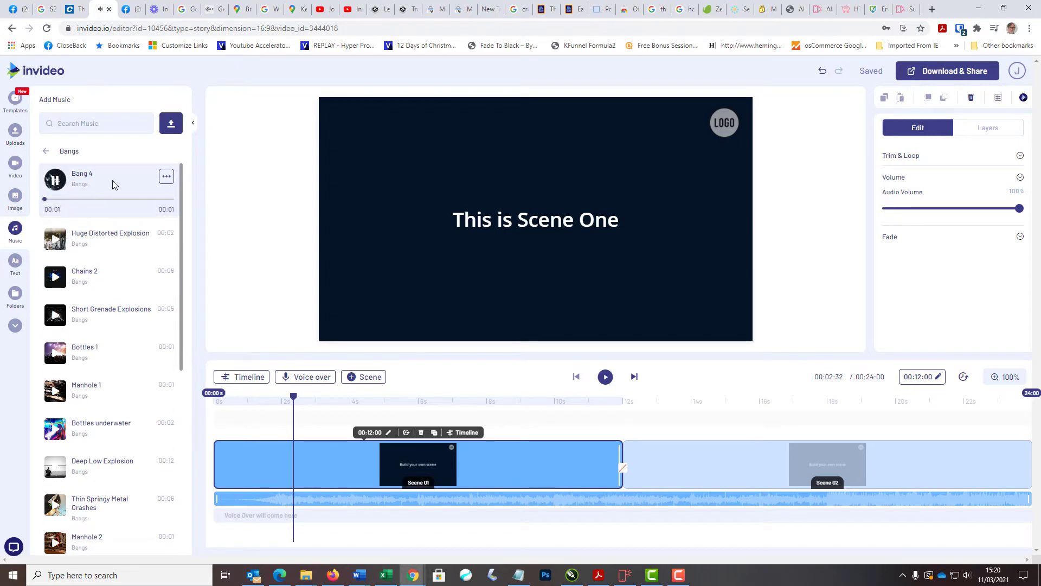
pyautogui.click(167, 177)
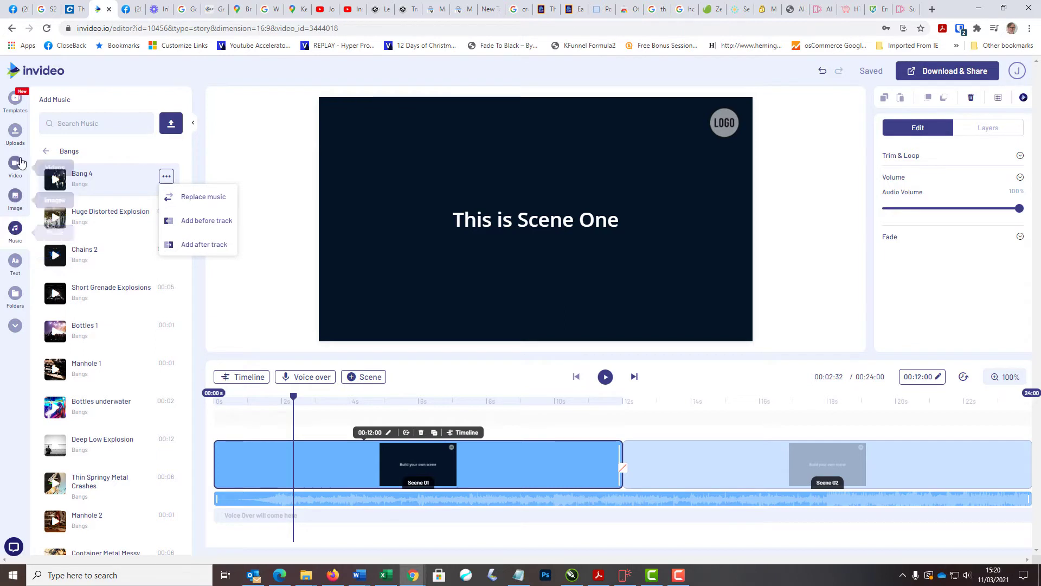
# Step: Add 11 Thunder Clap B.wav, 07 Dystopian C.wav and 01 Dark Hit.wav from the uploads as voice overs at about 0.8 s, 8 s and 14 s
pyautogui.click(15, 136)
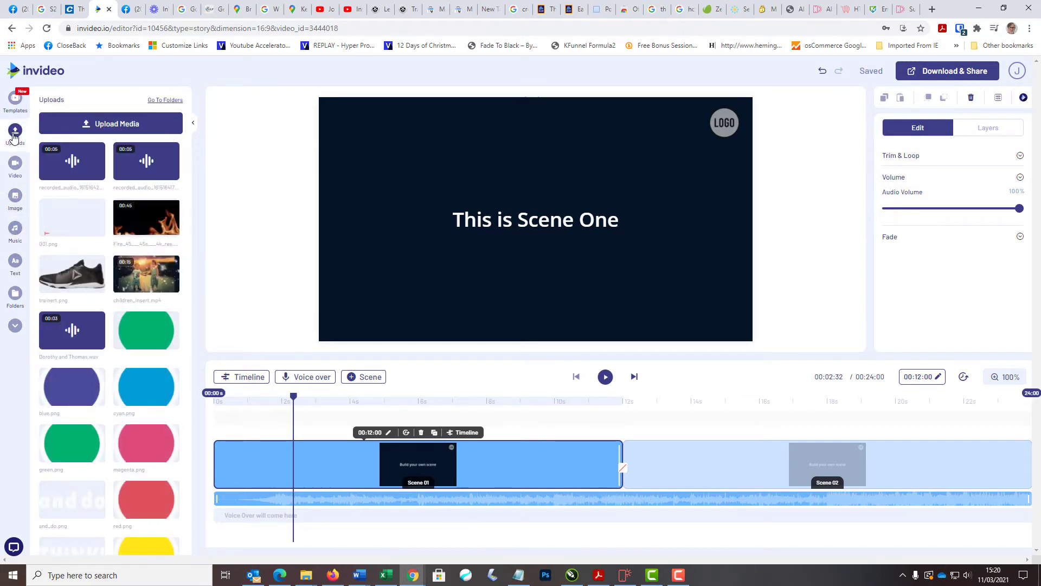
pyautogui.scroll(-12, 89, 219)
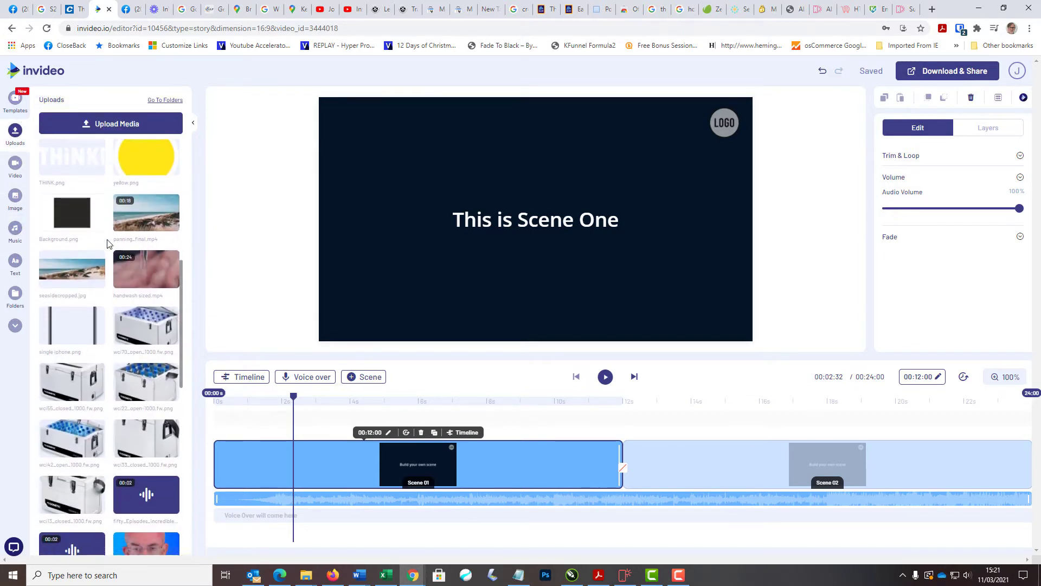
pyautogui.scroll(-2, 107, 243)
pyautogui.scroll(-4, 107, 243)
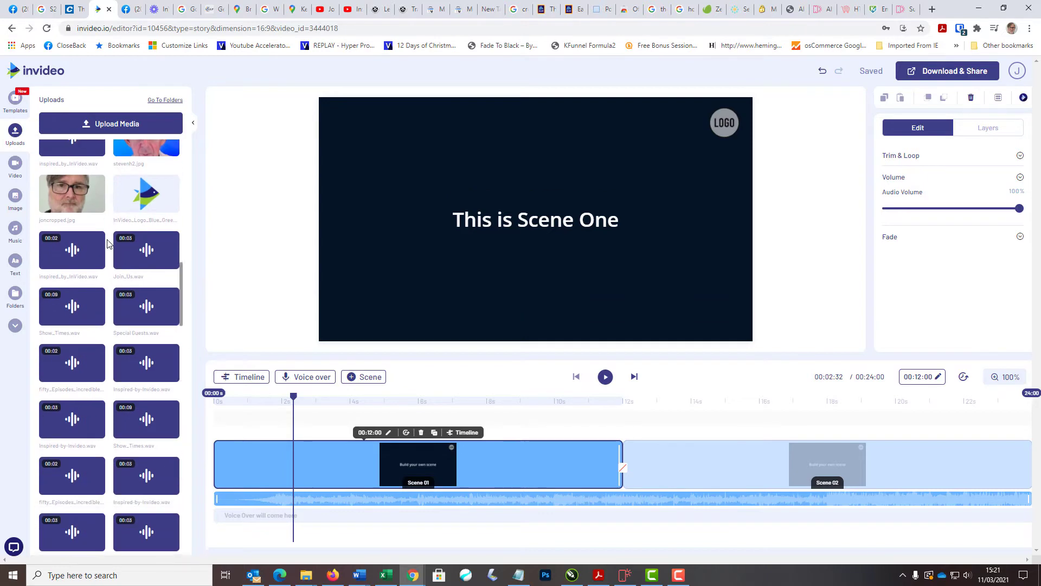
pyautogui.scroll(-10, 107, 243)
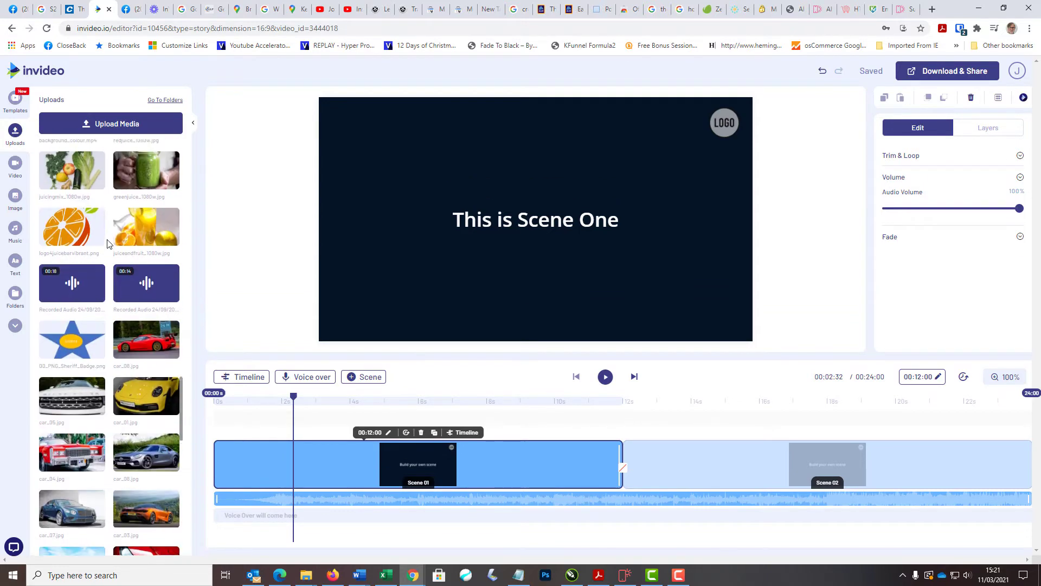
pyautogui.scroll(5, 107, 243)
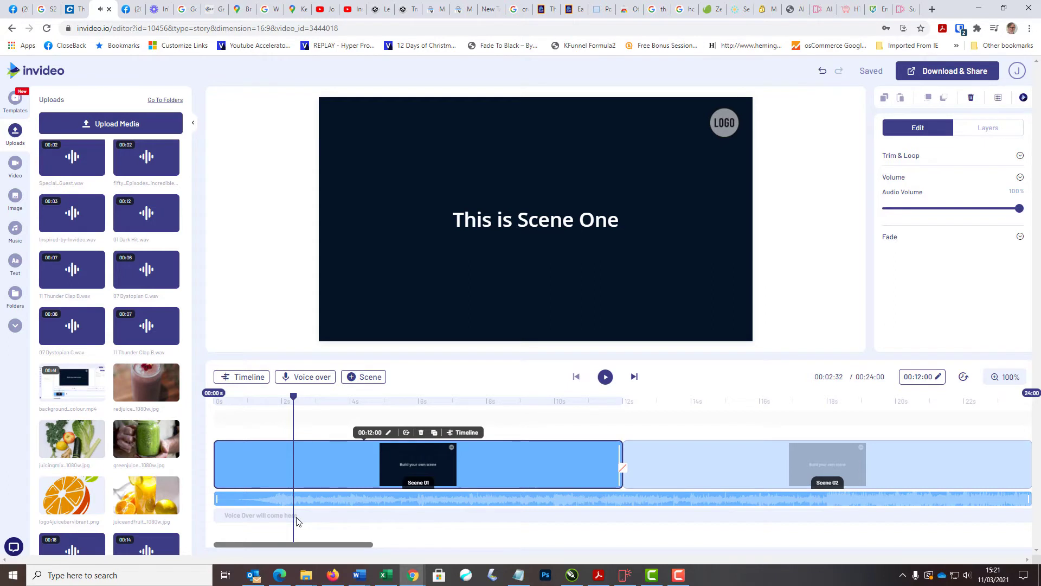
pyautogui.click(78, 269)
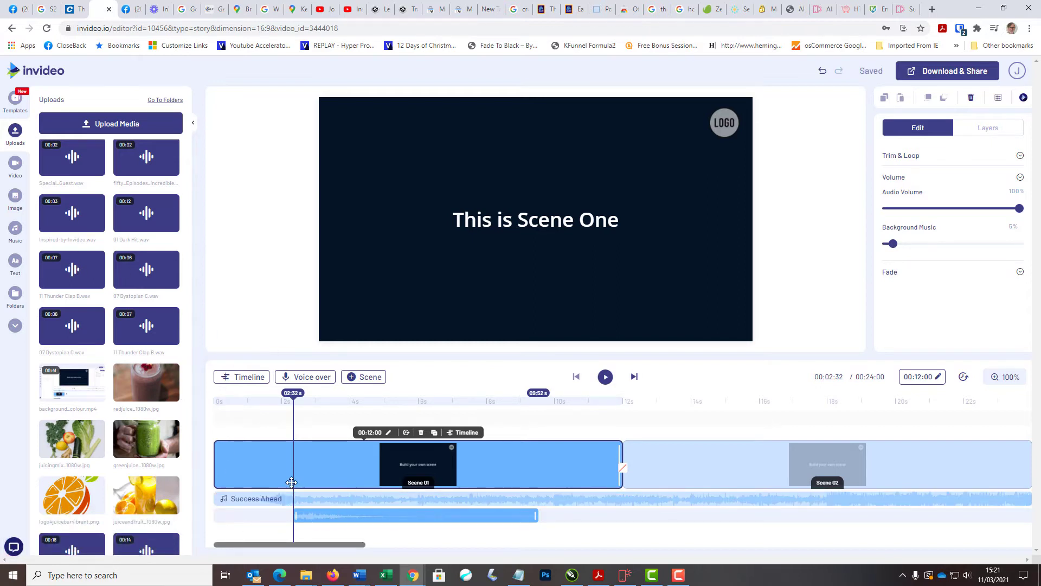
pyautogui.moveTo(329, 520)
pyautogui.moveTo(332, 519); pyautogui.dragTo(281, 517)
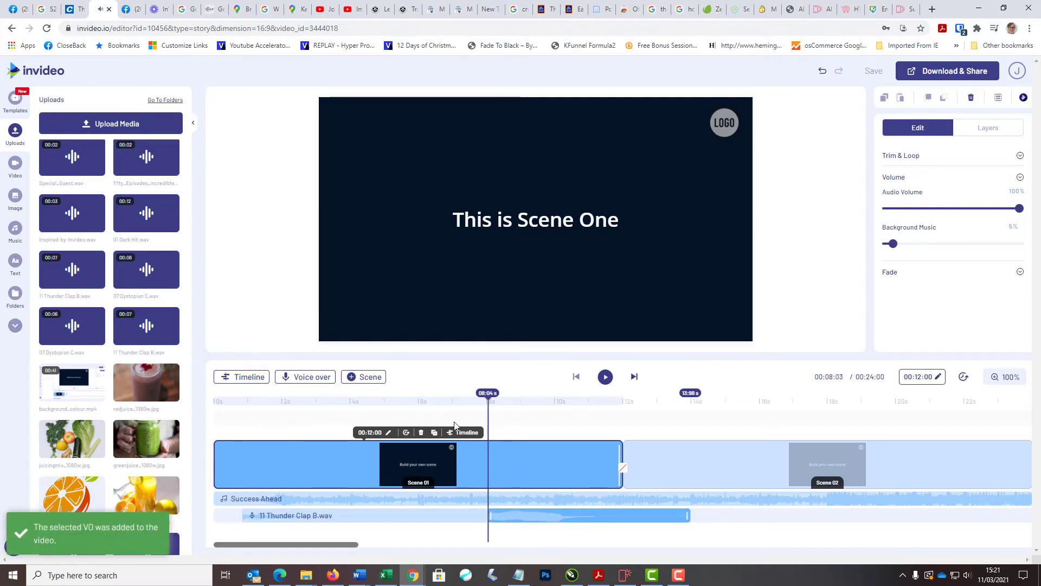
pyautogui.click(140, 220)
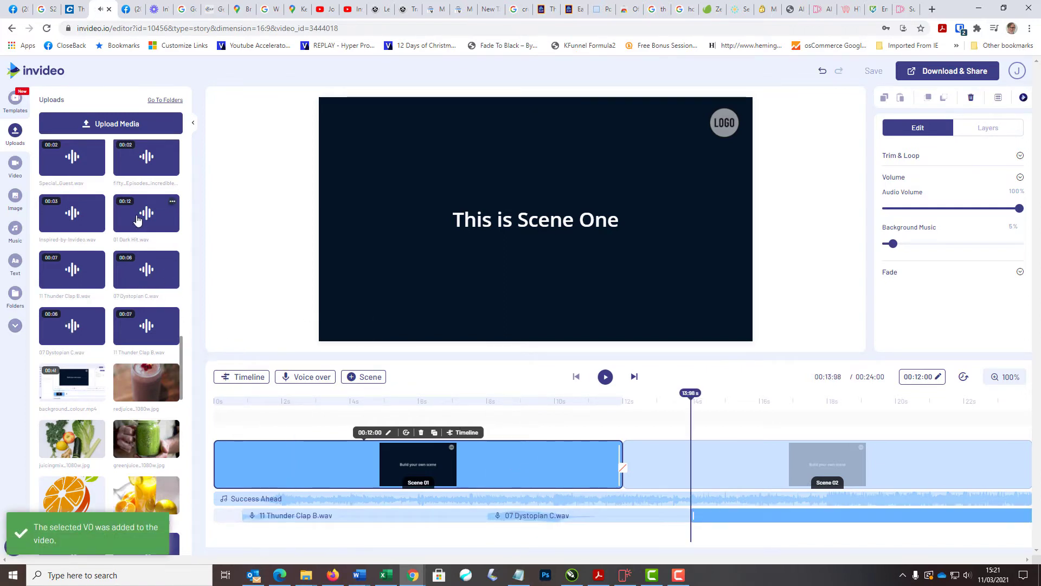
# Step: Shift 11 Thunder Clap B.wav to start at about 0.6 s and trim its end to about 2.1 s long
pyautogui.click(454, 517)
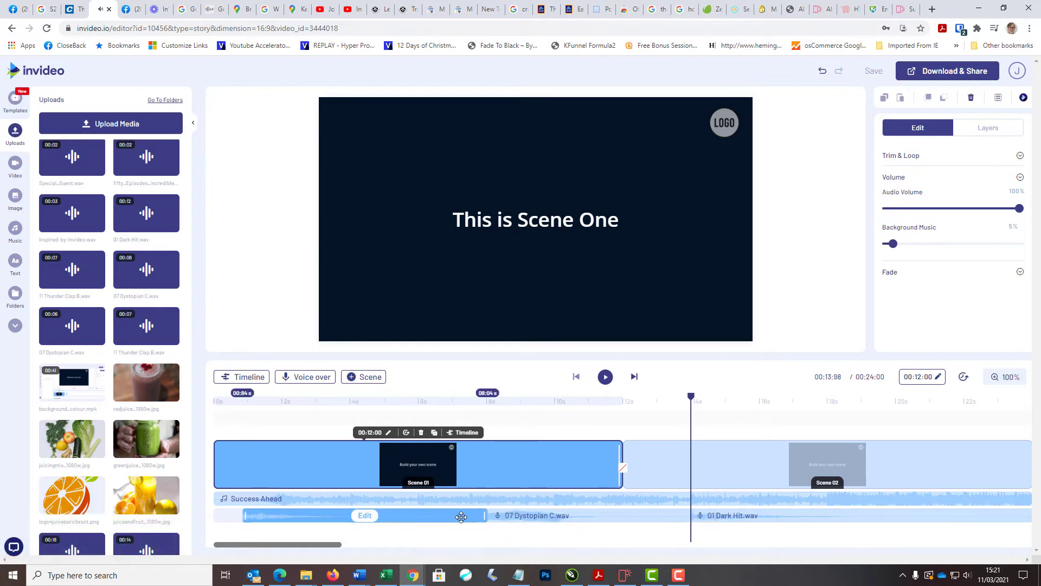
pyautogui.click(359, 517)
pyautogui.click(350, 431)
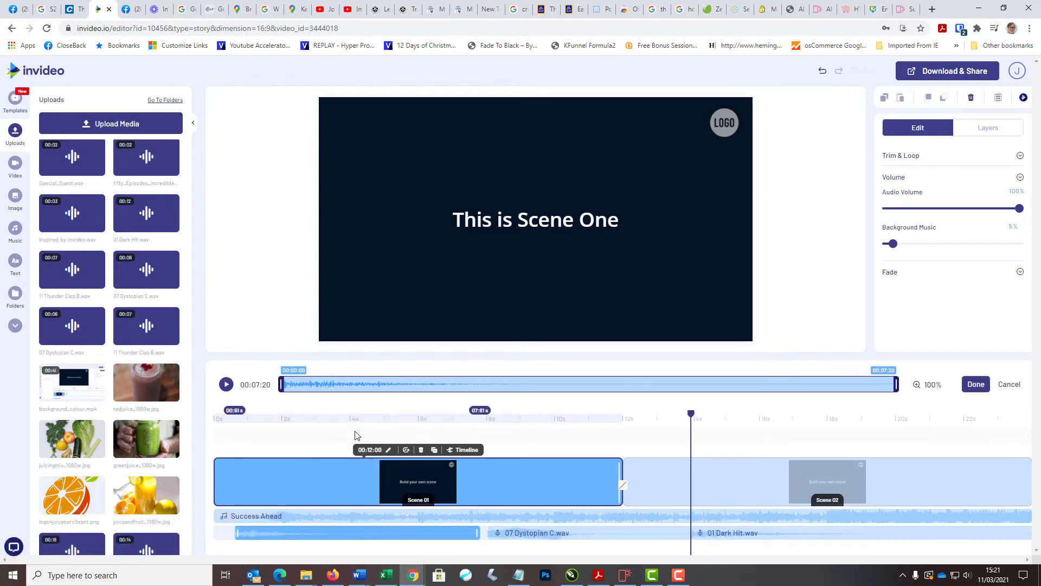
pyautogui.moveTo(894, 384); pyautogui.dragTo(459, 383)
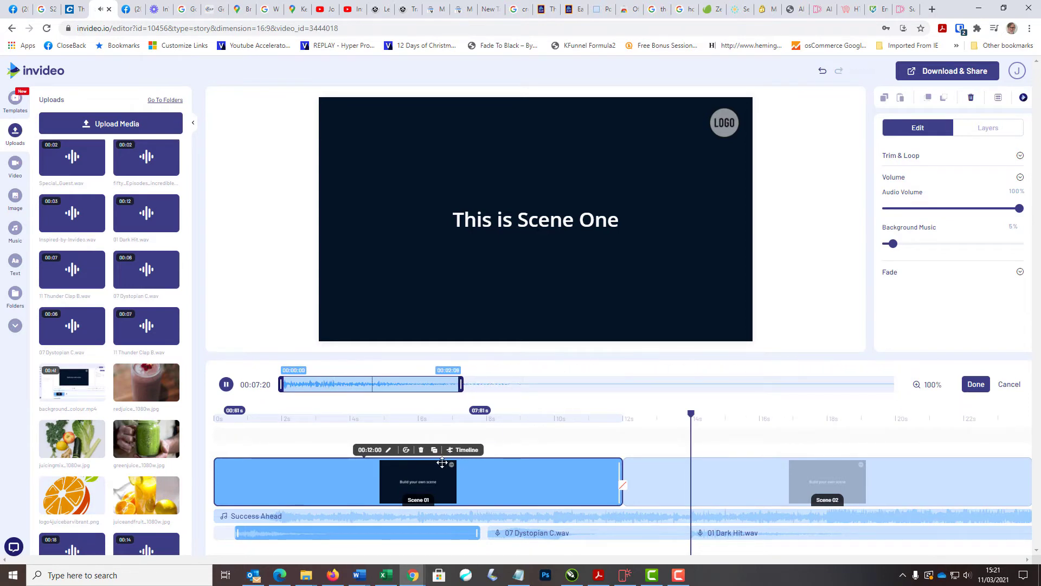
pyautogui.click(976, 384)
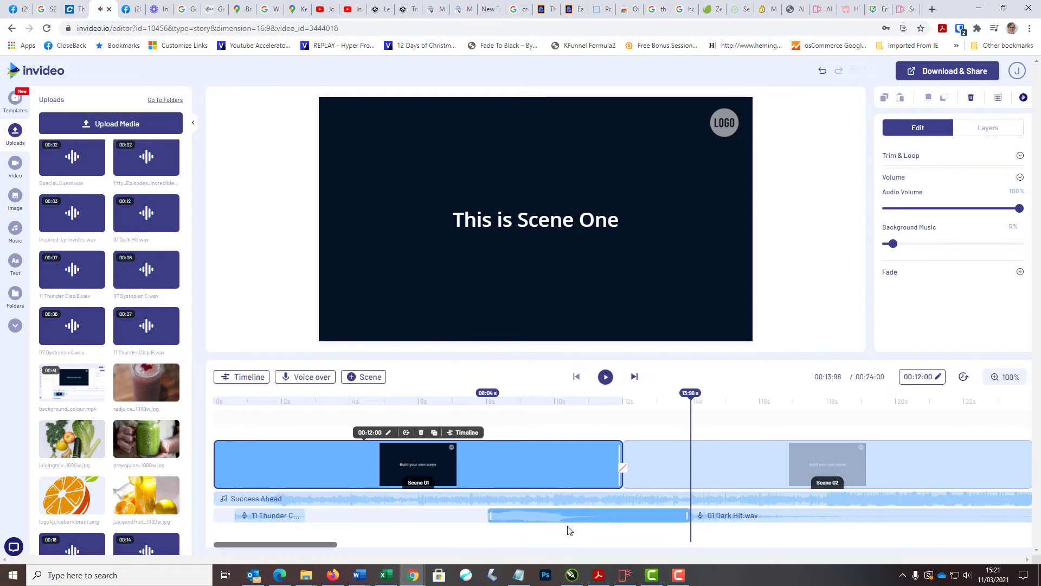
# Step: Trim 07 Dystopian C.wav to about 2.6 s long and move it to start at about 3.4 s in Scene 01
pyautogui.click(590, 516)
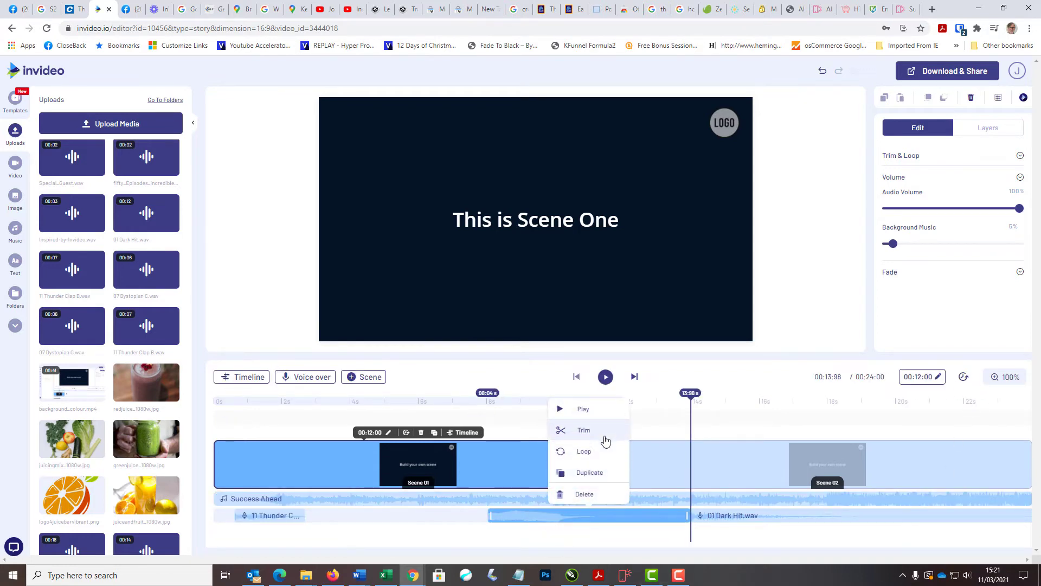
pyautogui.click(603, 433)
pyautogui.moveTo(895, 383); pyautogui.dragTo(553, 382)
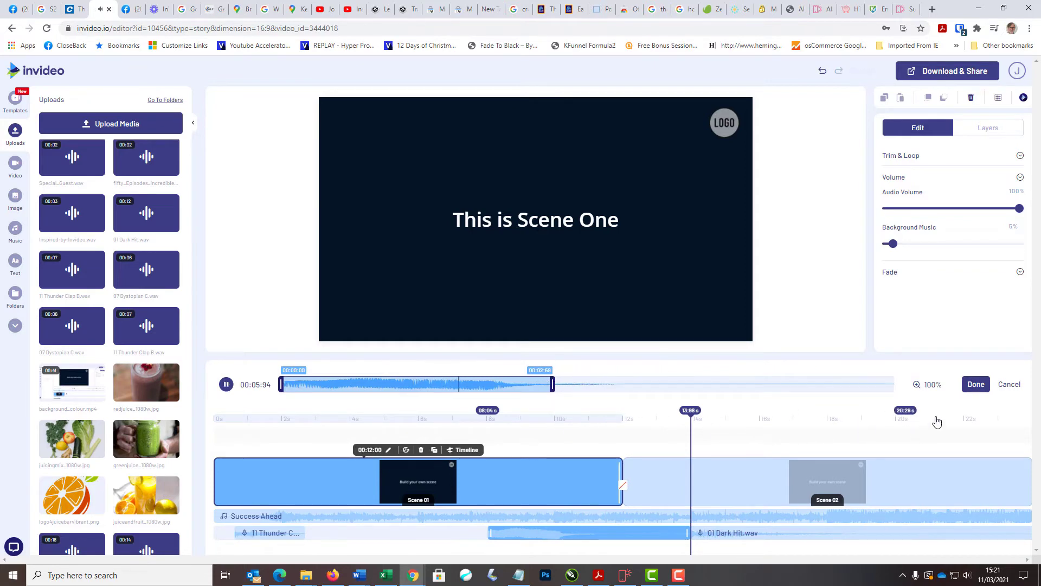
pyautogui.click(976, 384)
pyautogui.moveTo(555, 514); pyautogui.dragTo(399, 514)
# Step: Trim 01 Dark Hit.wav to about 4.4 s long and move it to start at about 6.8 s in Scene 01
pyautogui.click(748, 515)
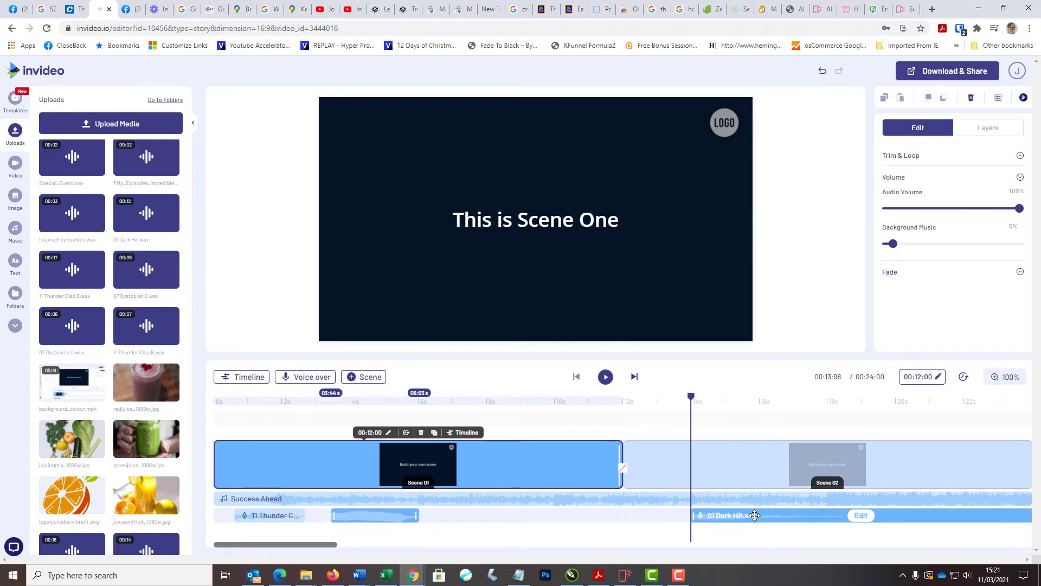
pyautogui.click(859, 516)
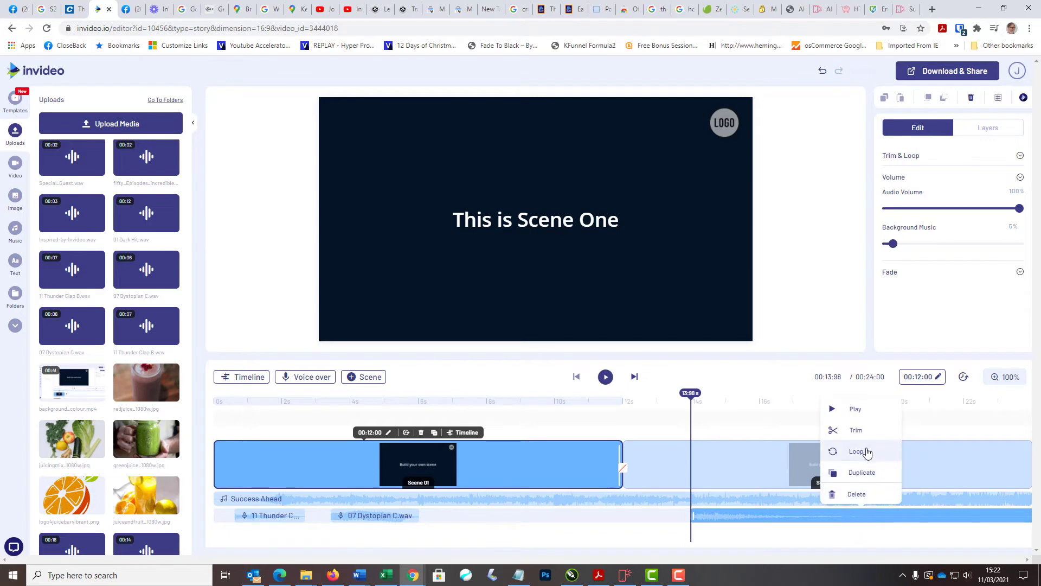
pyautogui.click(856, 430)
pyautogui.moveTo(897, 384); pyautogui.dragTo(511, 386)
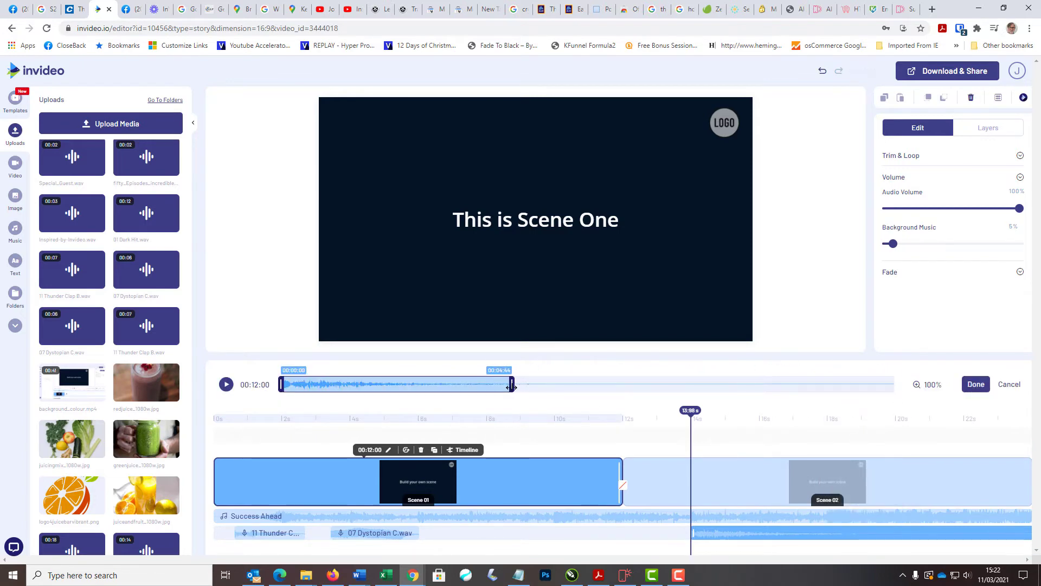
pyautogui.click(973, 386)
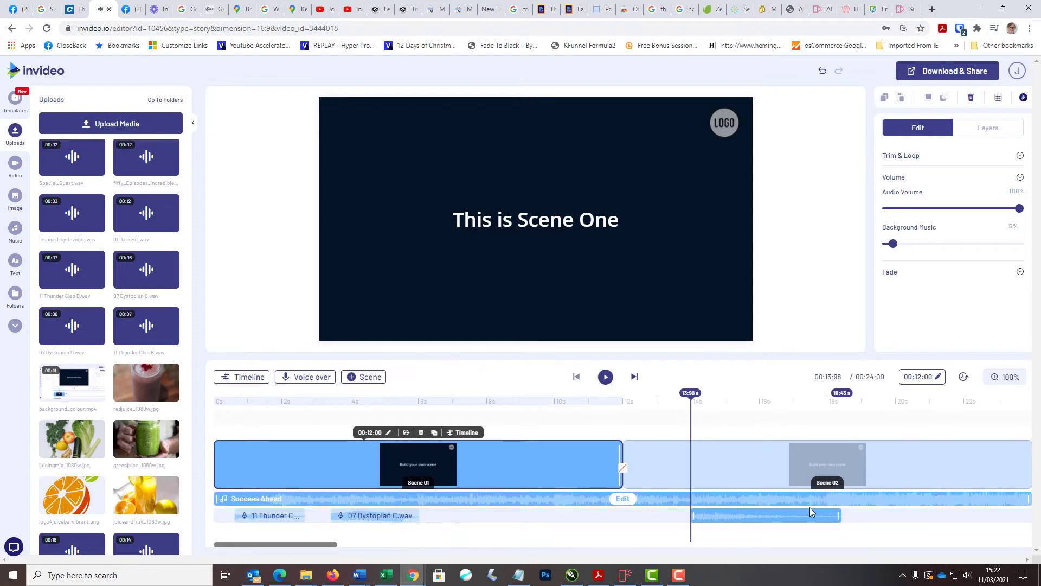
pyautogui.moveTo(770, 515); pyautogui.dragTo(524, 514)
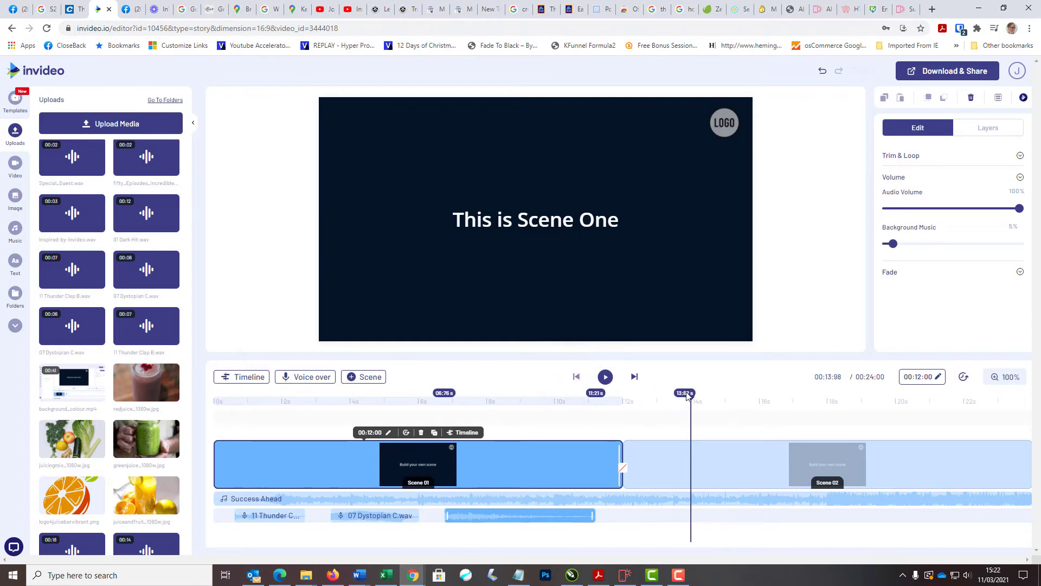
# Step: Play the project from the start through Scene 01 to check the three sound effects, and pause just after Scene 02 begins
pyautogui.click(711, 459)
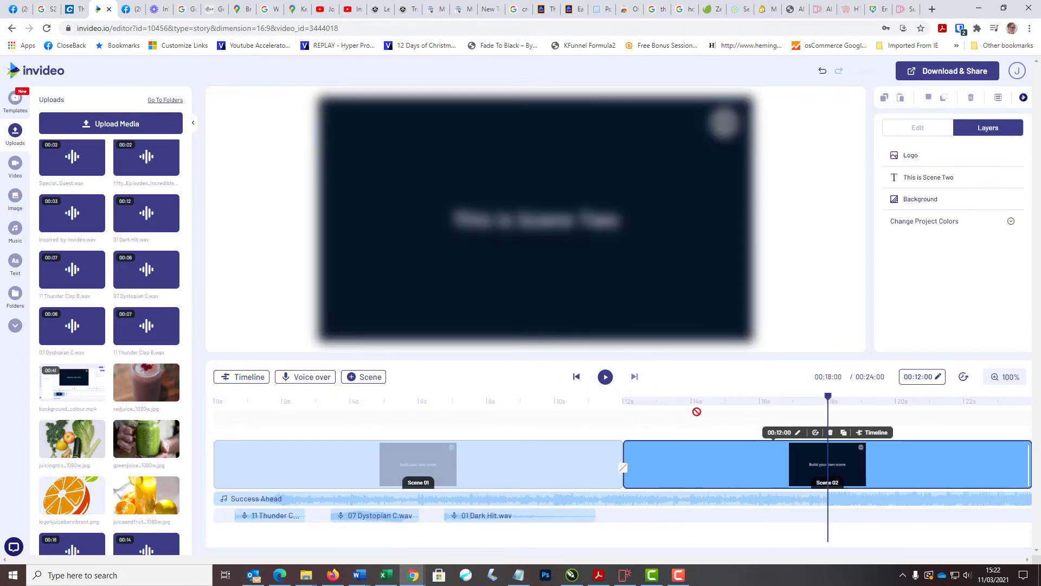
pyautogui.click(576, 377)
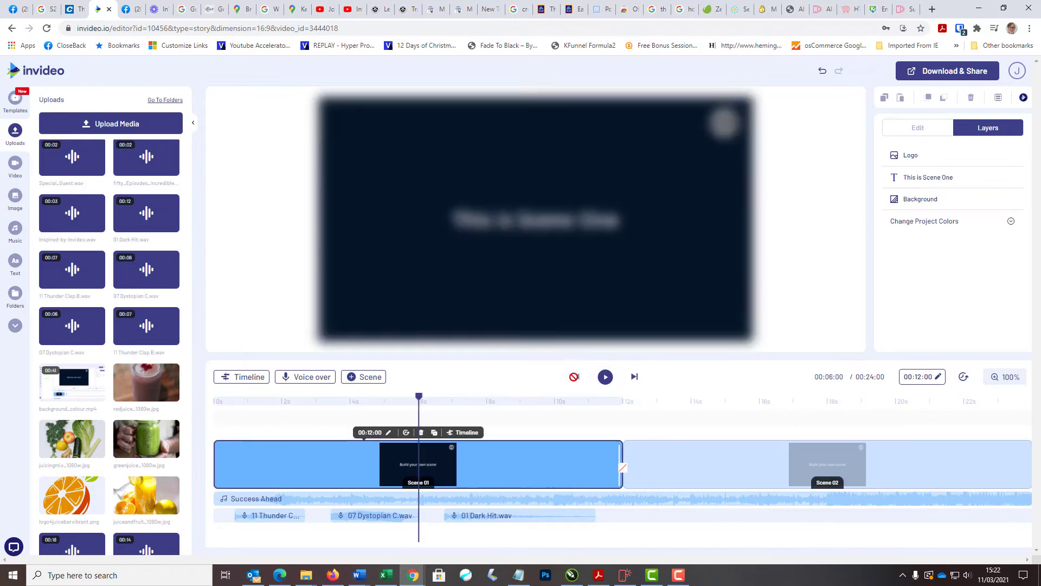
pyautogui.moveTo(418, 400); pyautogui.dragTo(211, 396)
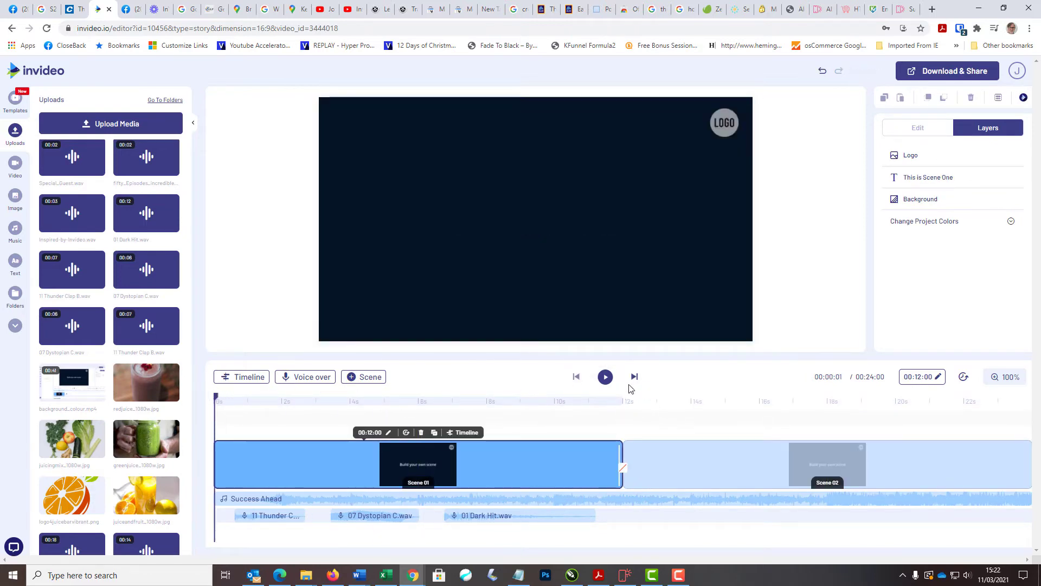
pyautogui.click(608, 379)
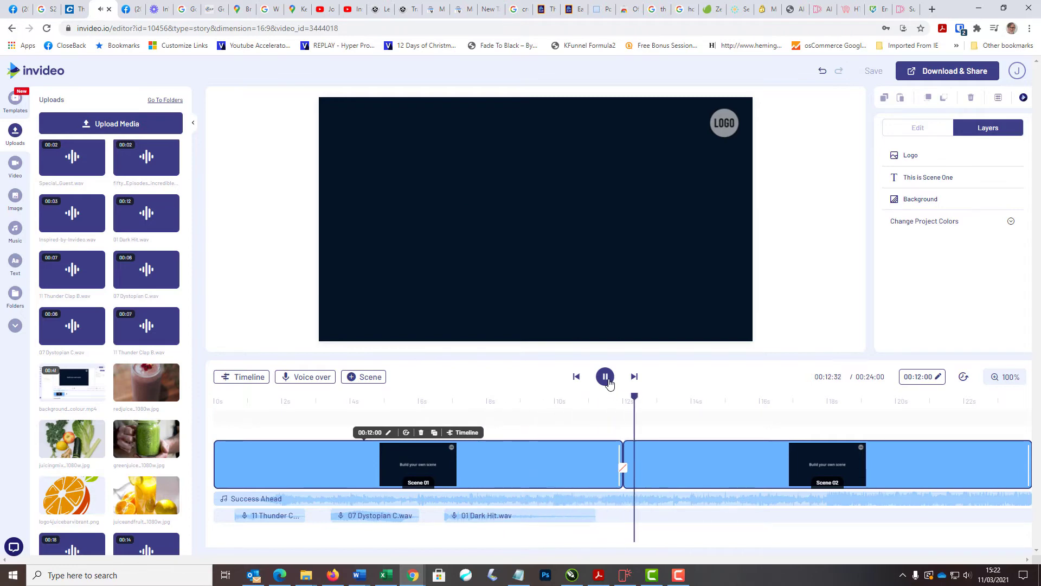
pyautogui.click(609, 382)
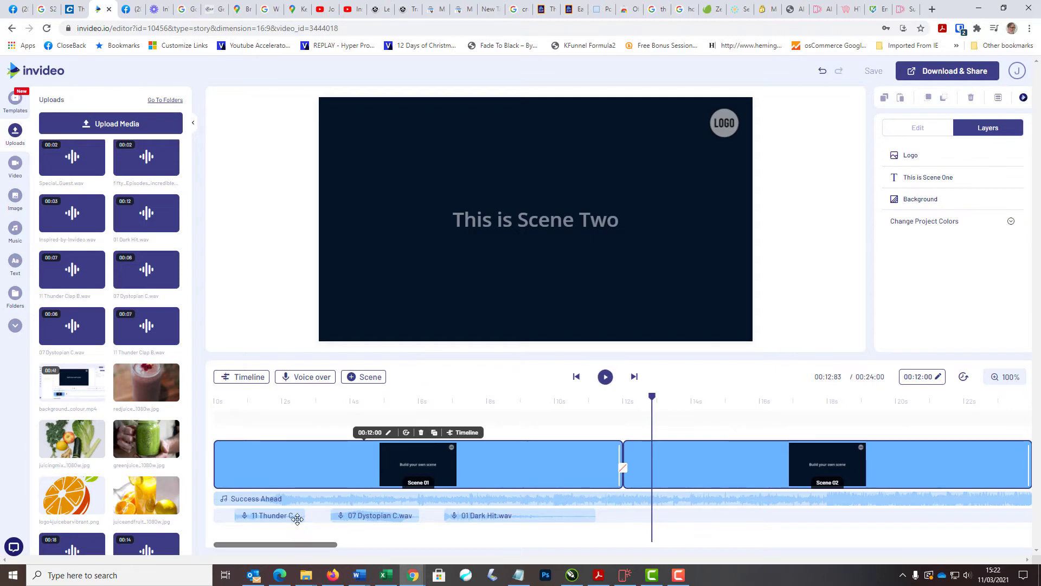
# Step: Open 11 Thunder Clap B.wav for trimming and raise its Background Music volume to 53%
pyautogui.click(278, 518)
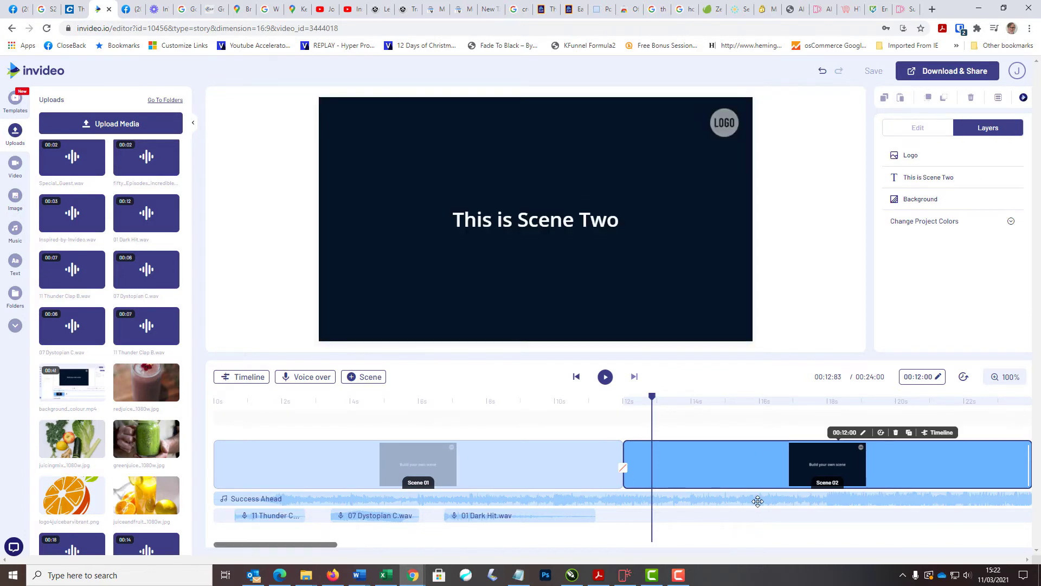
pyautogui.click(271, 518)
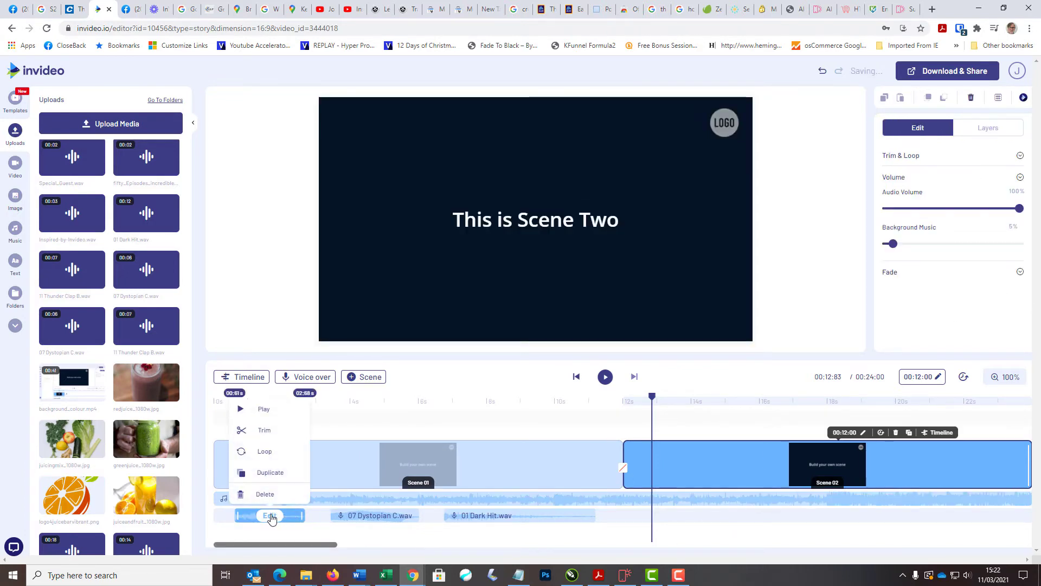
pyautogui.click(264, 431)
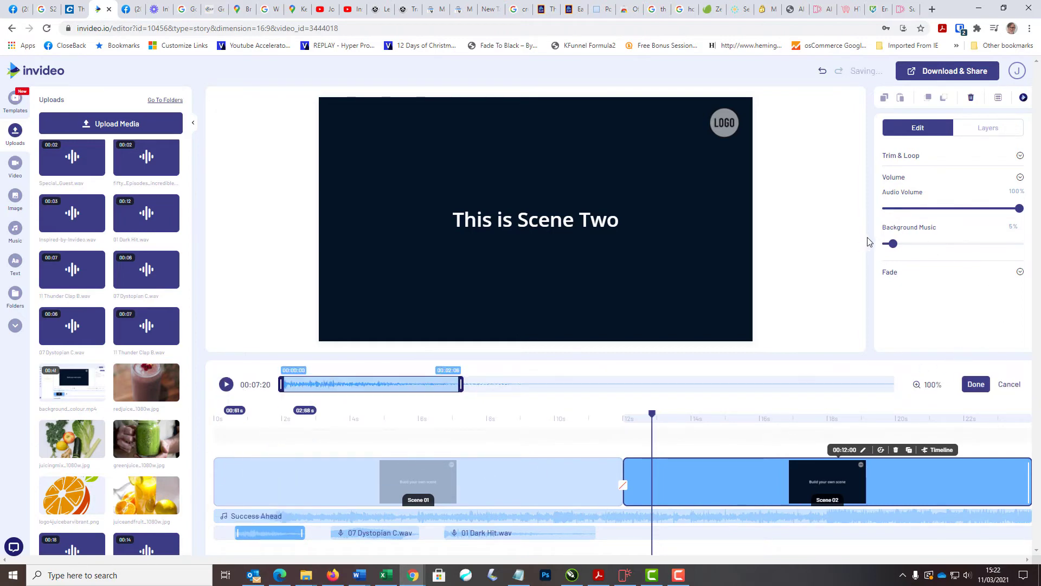
pyautogui.moveTo(905, 250); pyautogui.dragTo(959, 257)
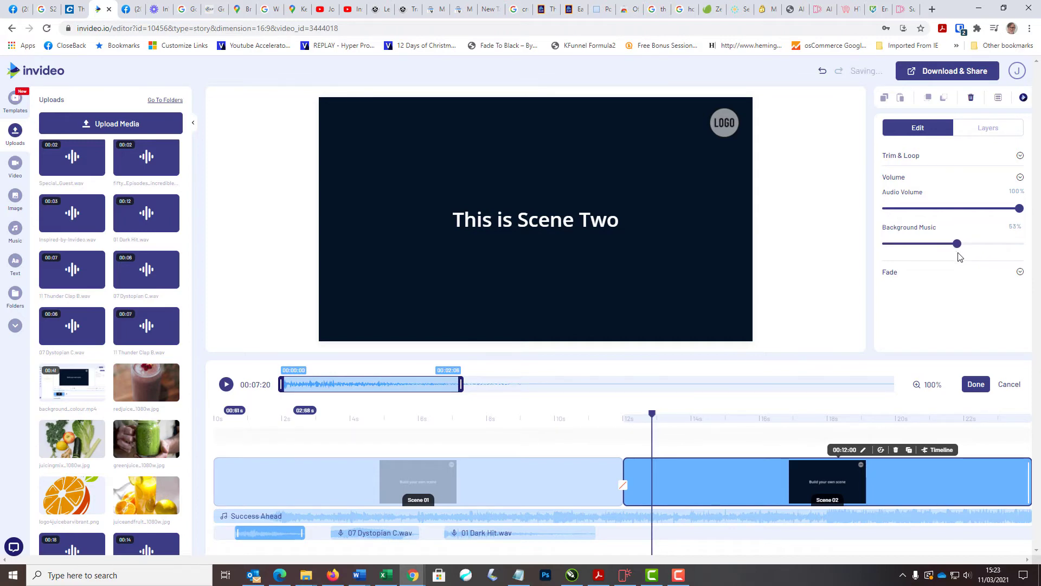
# Step: Check the Background Music volume setting of the 07 Dystopian C.wav and 01 Dark Hit.wav clips
pyautogui.click(386, 534)
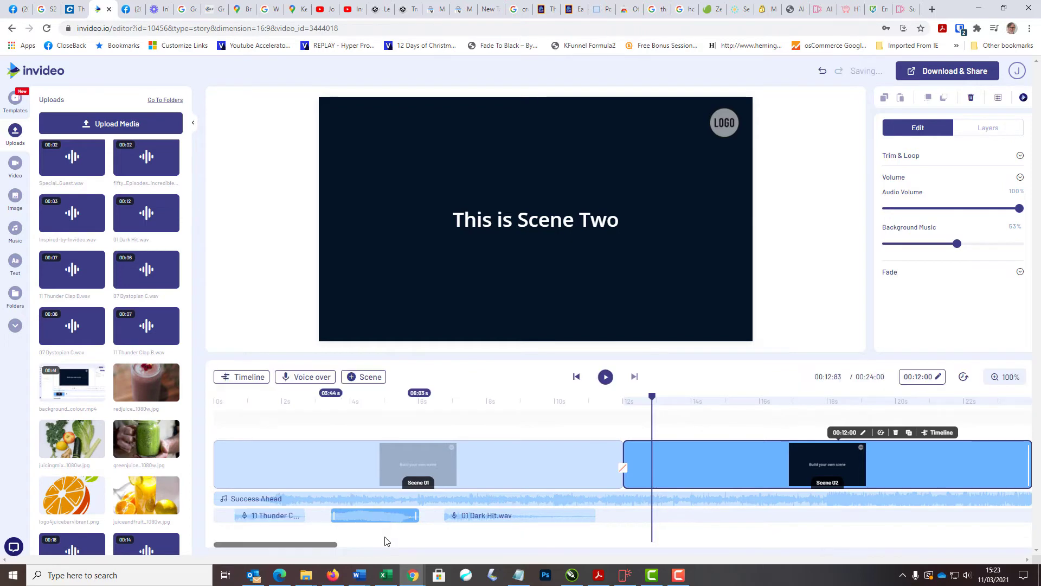
pyautogui.rightClick(376, 519)
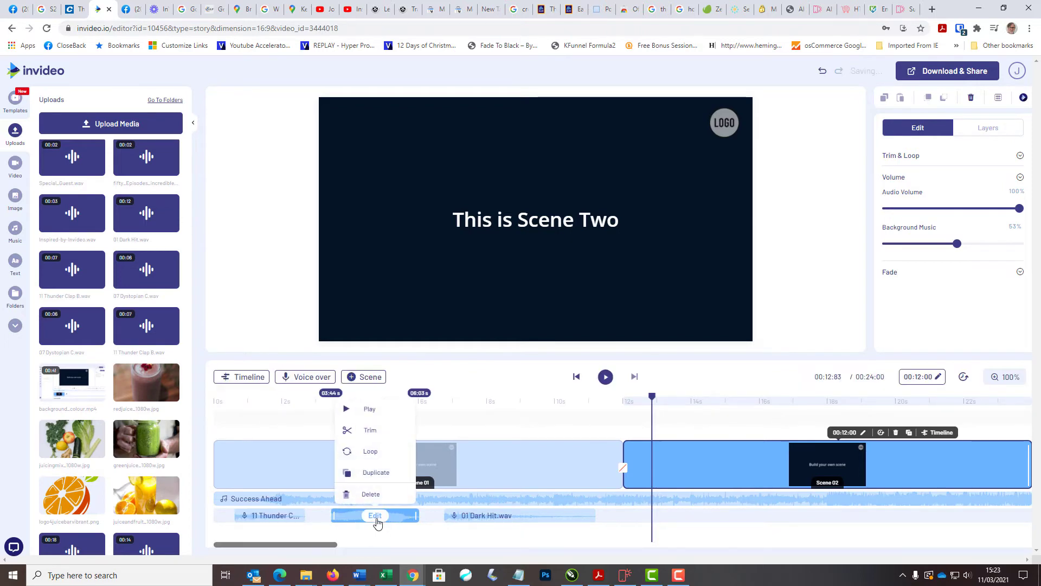
pyautogui.click(371, 430)
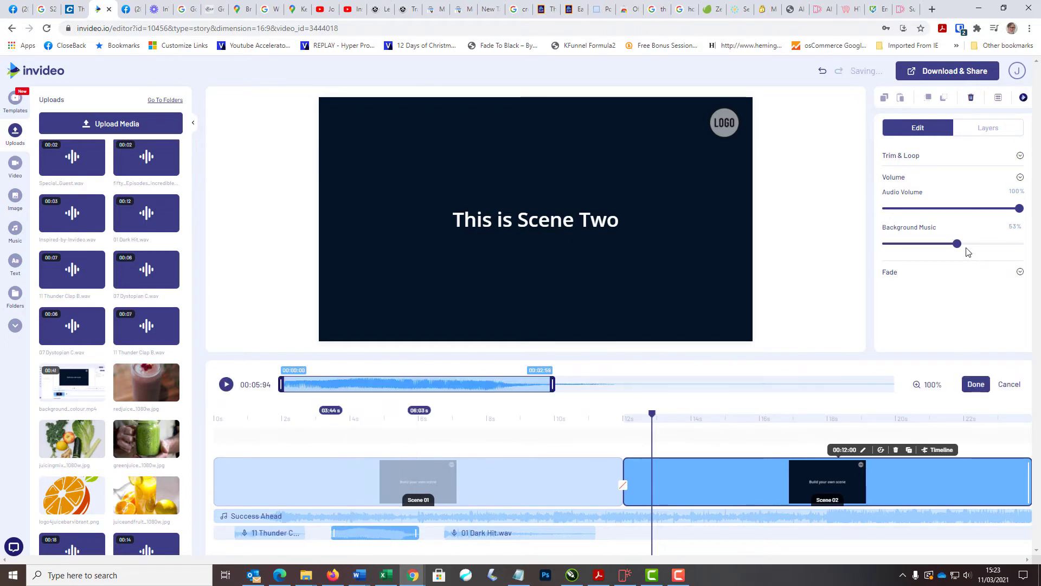
pyautogui.click(513, 534)
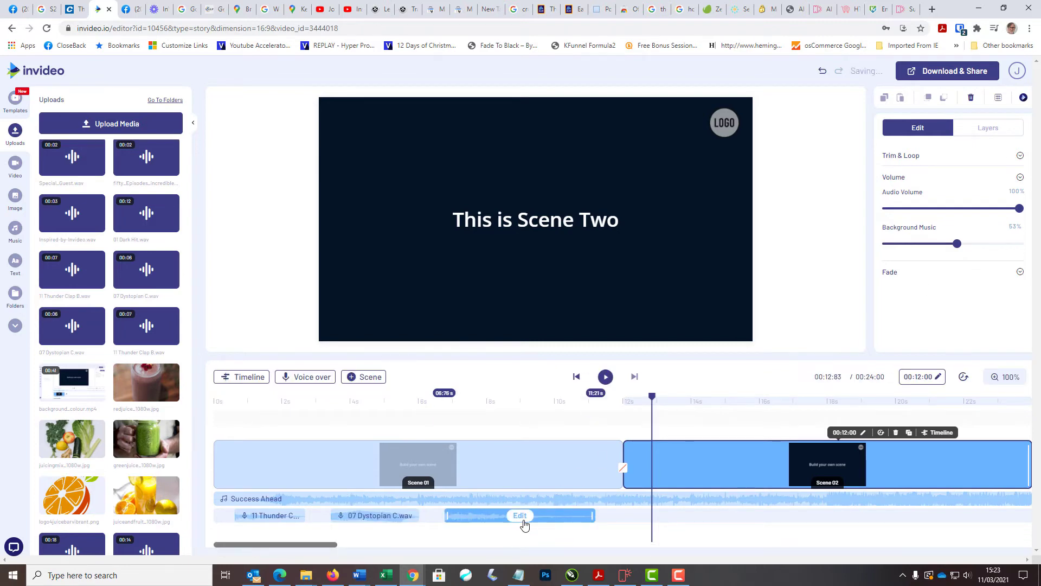
pyautogui.click(523, 521)
pyautogui.click(521, 516)
# Step: Play Scene 01 from the start to about 11.6 s to check the audio balance, and view its detailed layer timeline
pyautogui.moveTo(653, 402); pyautogui.dragTo(216, 445)
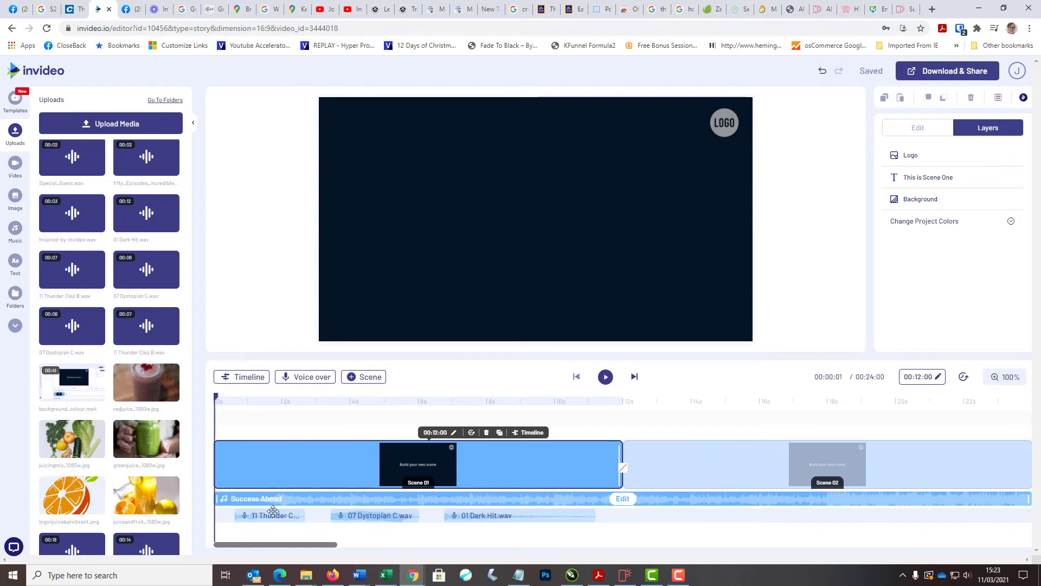
pyautogui.click(604, 377)
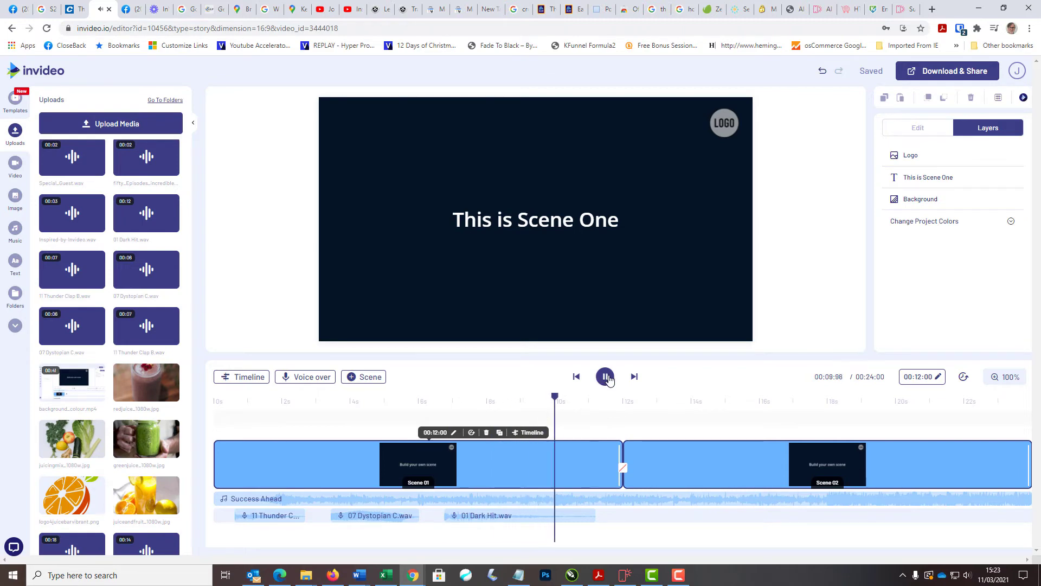
pyautogui.click(606, 377)
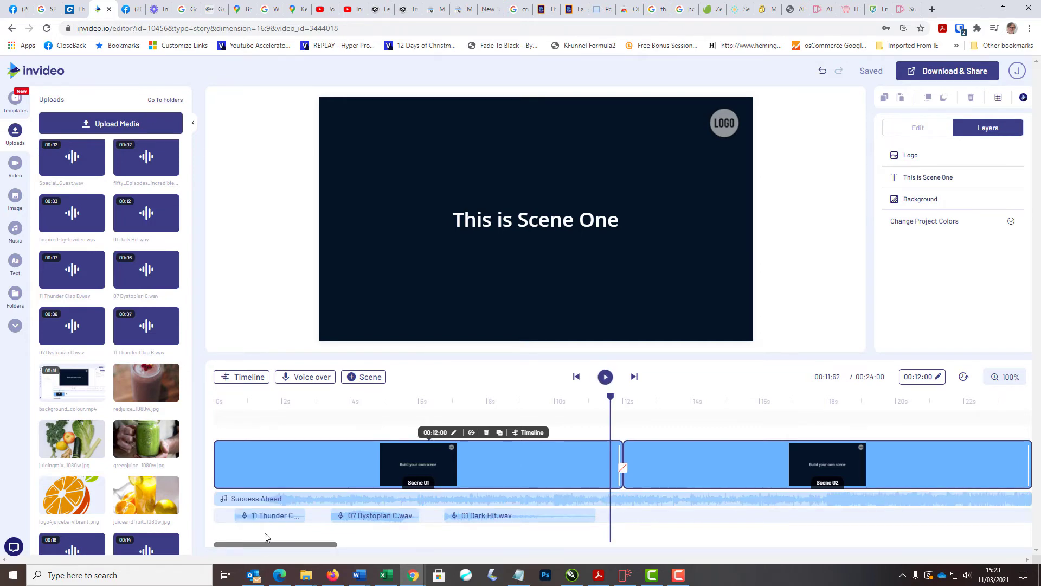
pyautogui.click(244, 377)
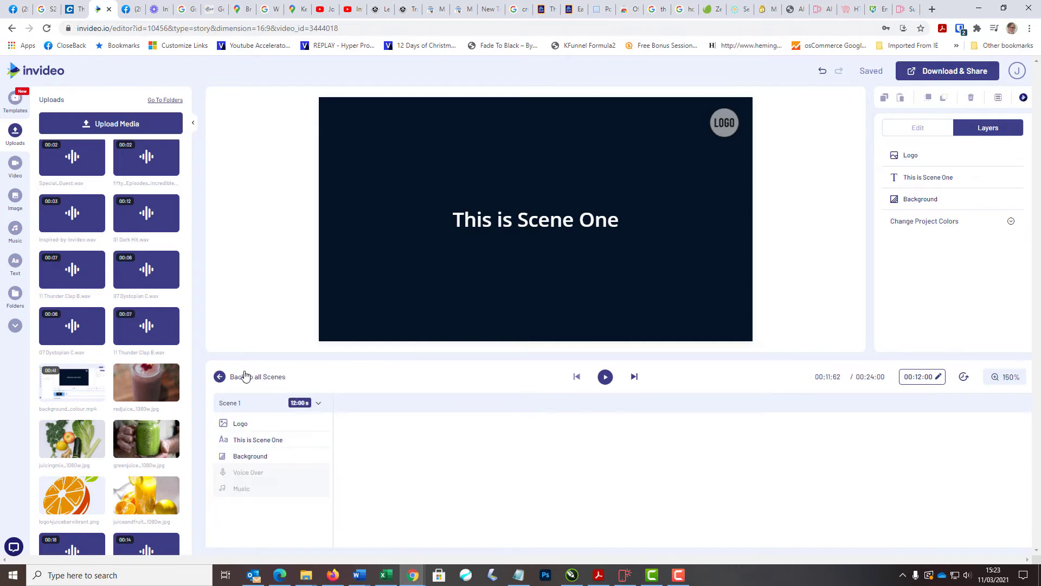
pyautogui.click(249, 377)
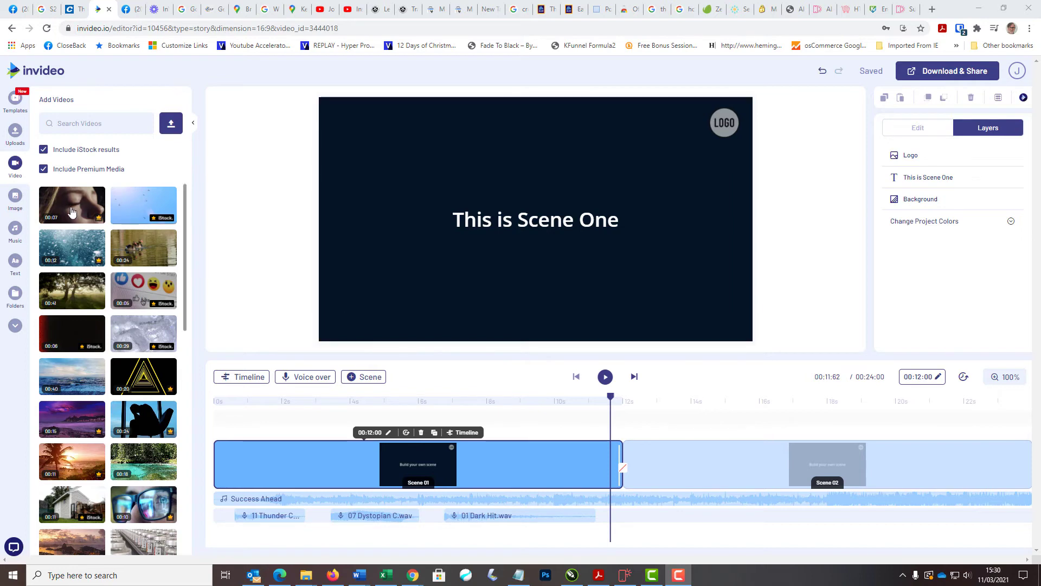
# Step: Exclude iStock results and premium media from the stock video library and browse the remaining clips
pyautogui.click(15, 197)
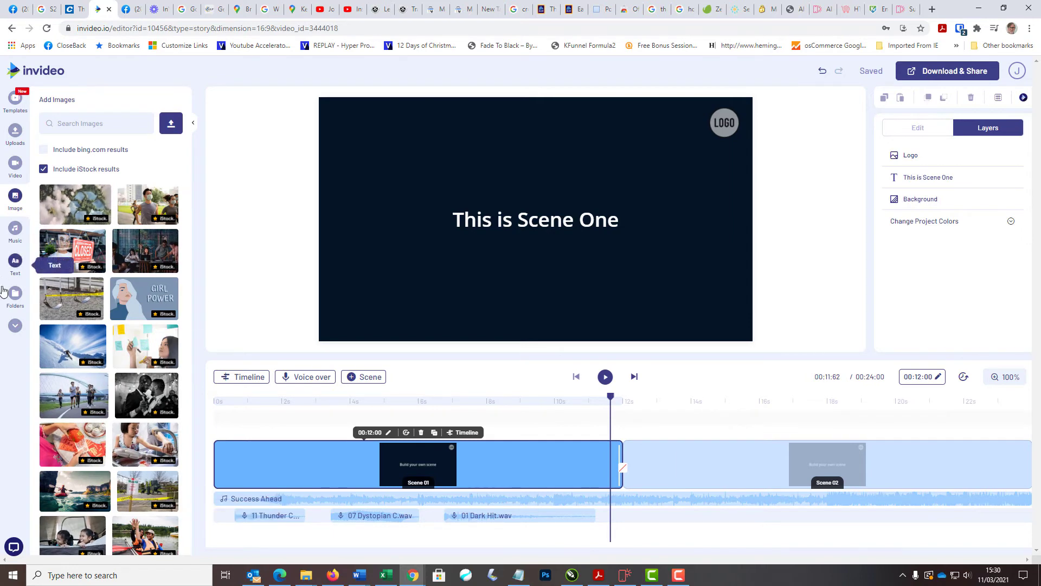
pyautogui.click(16, 166)
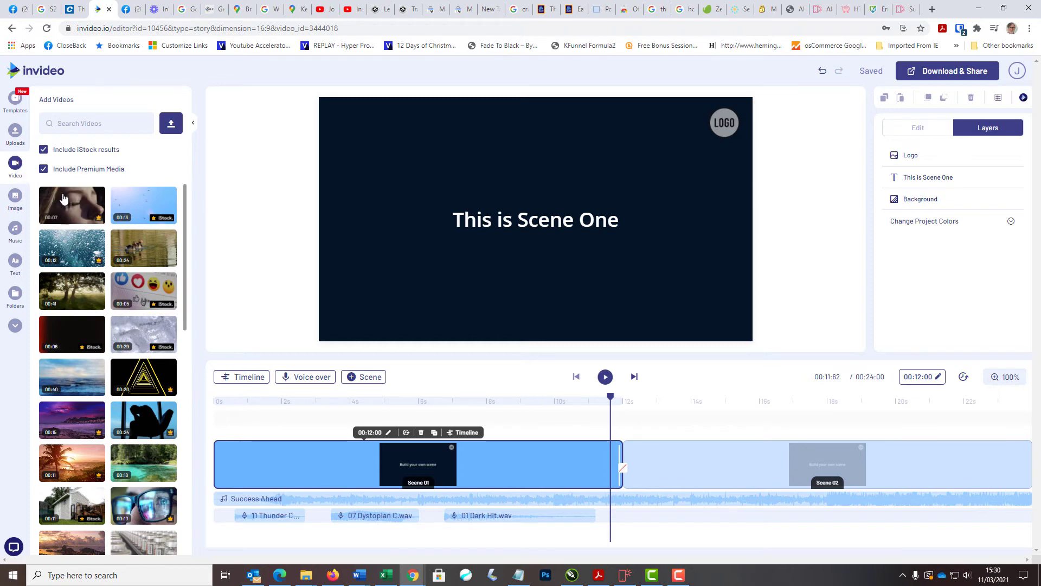
pyautogui.click(44, 169)
pyautogui.click(44, 150)
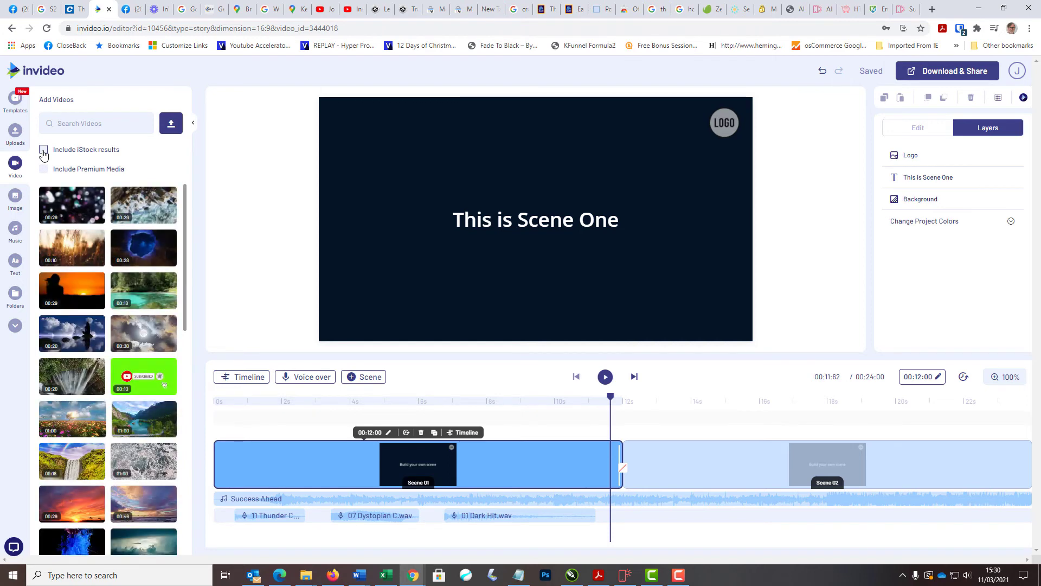
pyautogui.scroll(-10, 98, 263)
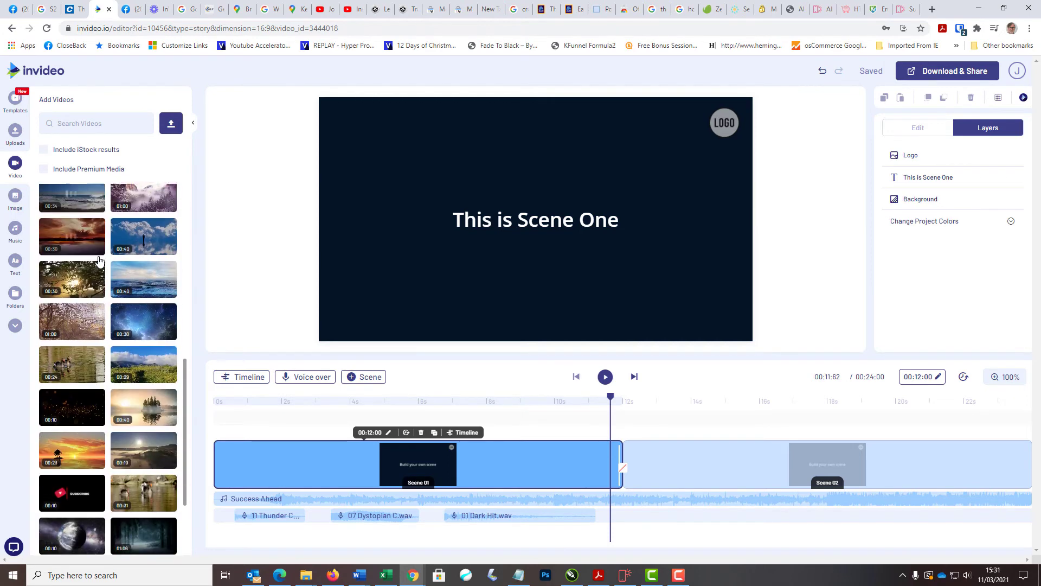
pyautogui.scroll(-10, 98, 262)
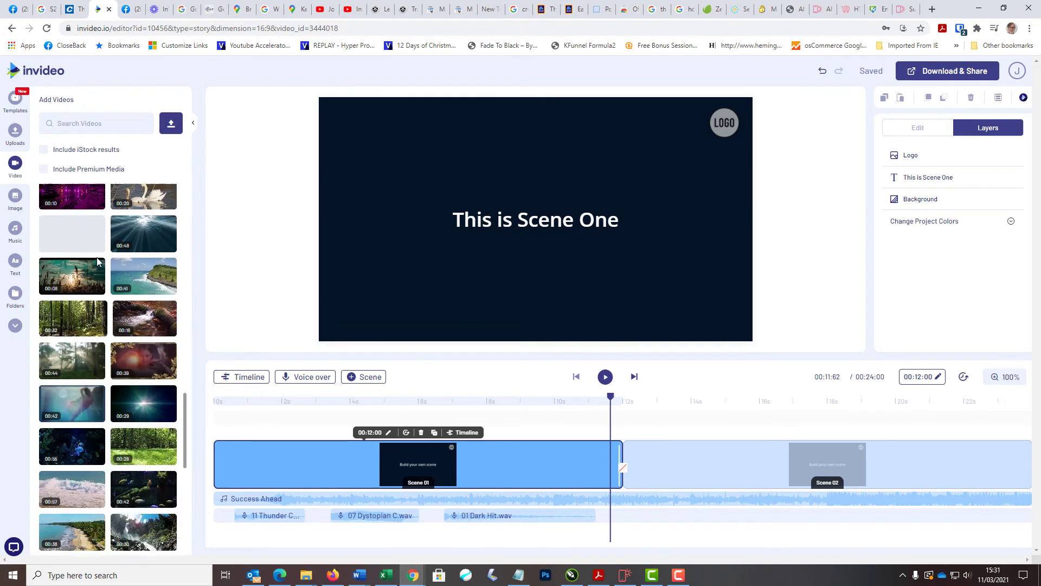
pyautogui.scroll(-6, 98, 263)
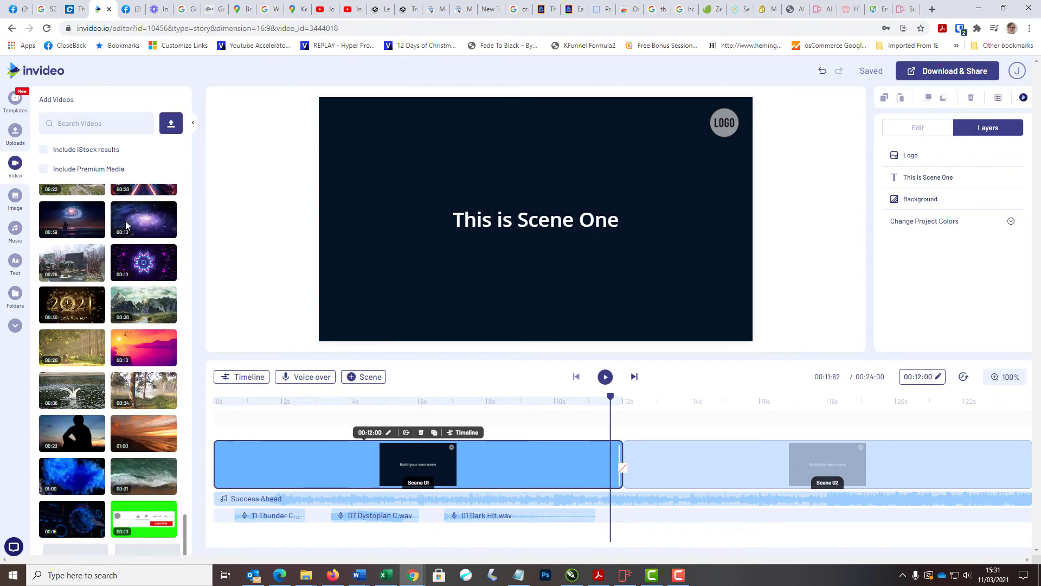
pyautogui.scroll(-8, 149, 212)
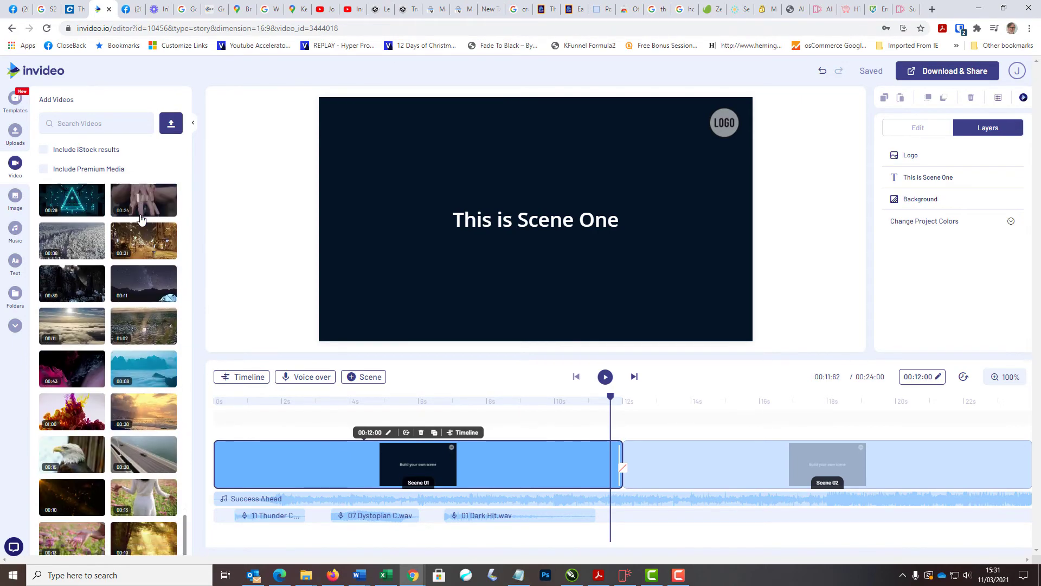
pyautogui.scroll(-8, 139, 219)
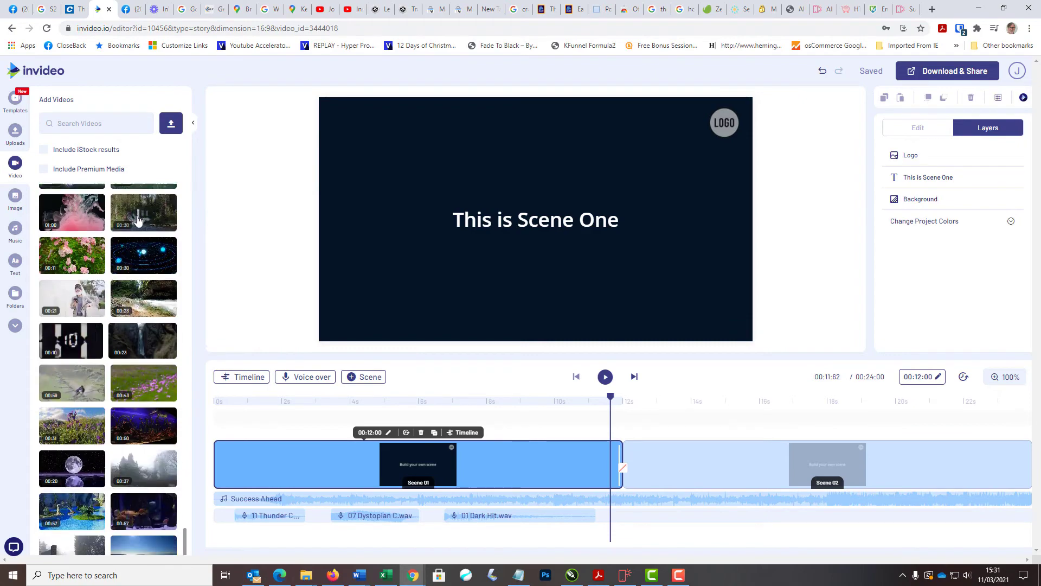
pyautogui.scroll(-10, 138, 220)
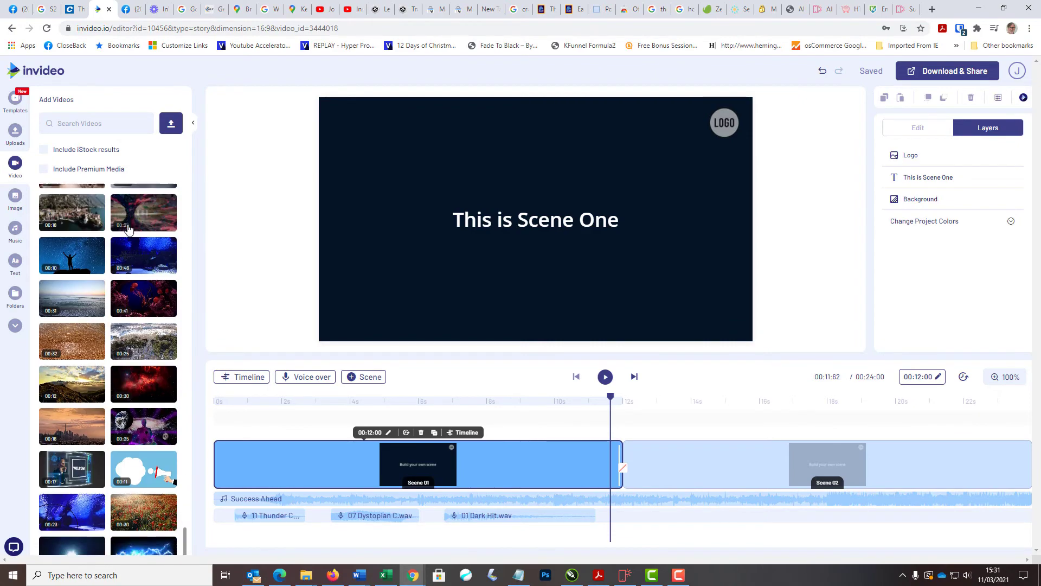
# Step: Exclude iStock results from the stock image library and browse the remaining images
pyautogui.click(15, 195)
pyautogui.click(43, 169)
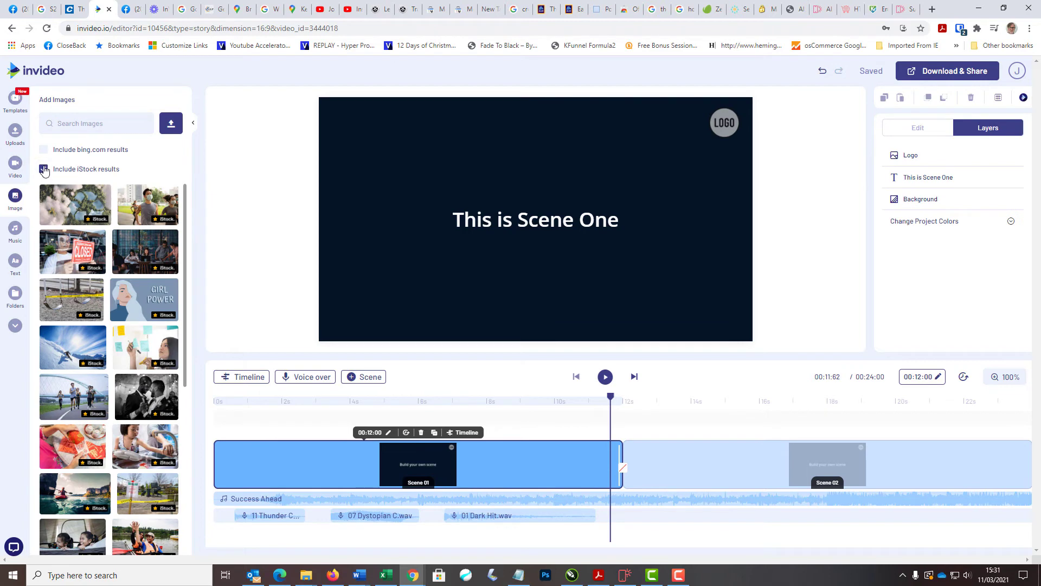
pyautogui.scroll(-5, 96, 222)
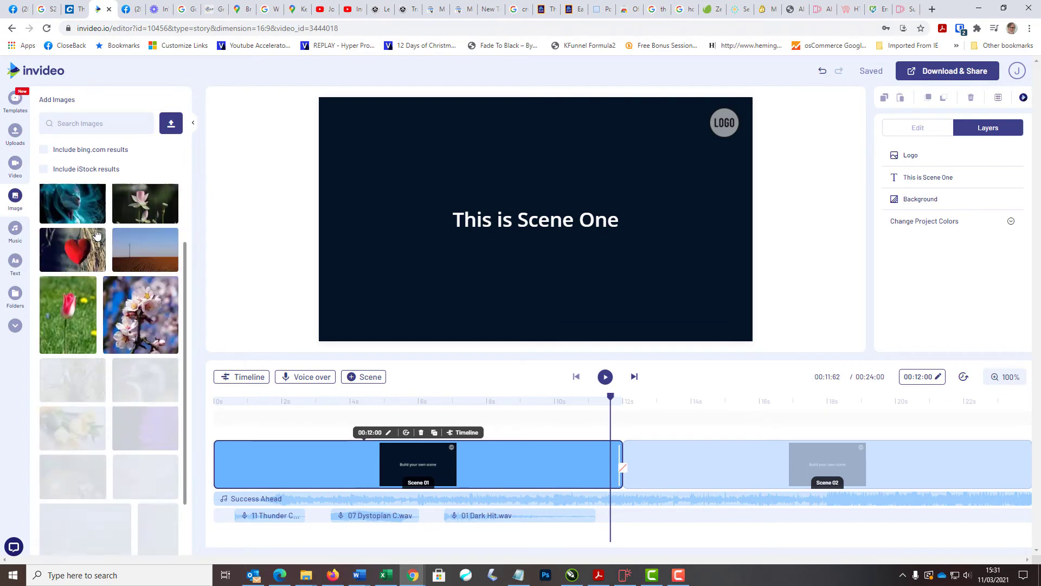
pyautogui.scroll(-10, 96, 233)
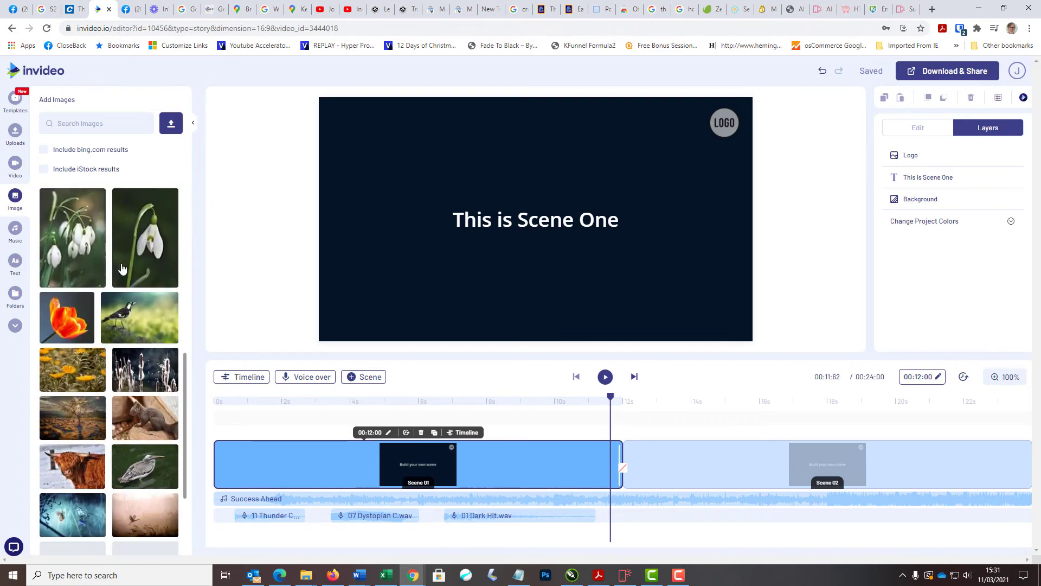
pyautogui.scroll(-10, 114, 307)
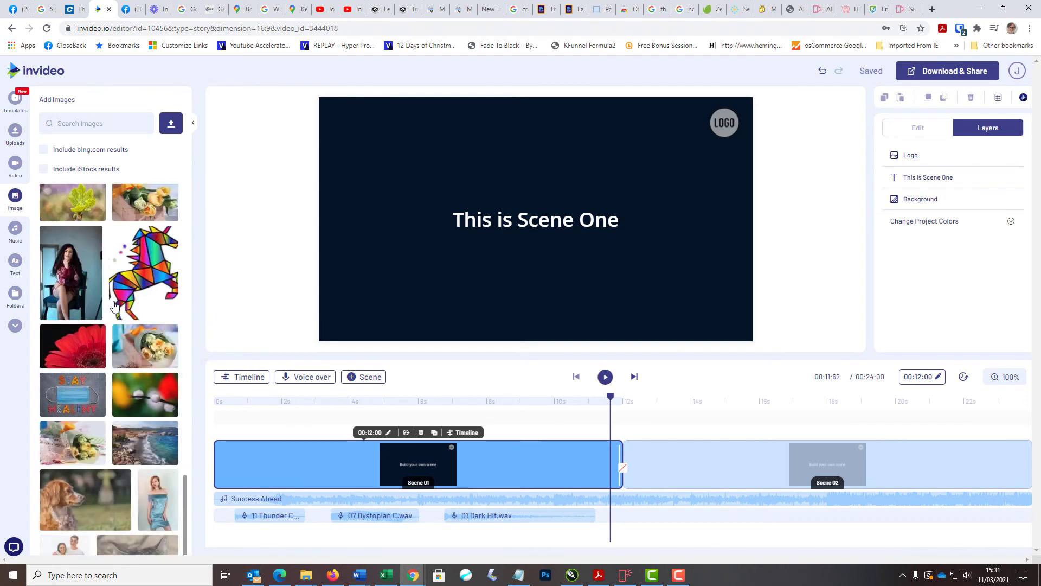
pyautogui.scroll(-10, 114, 306)
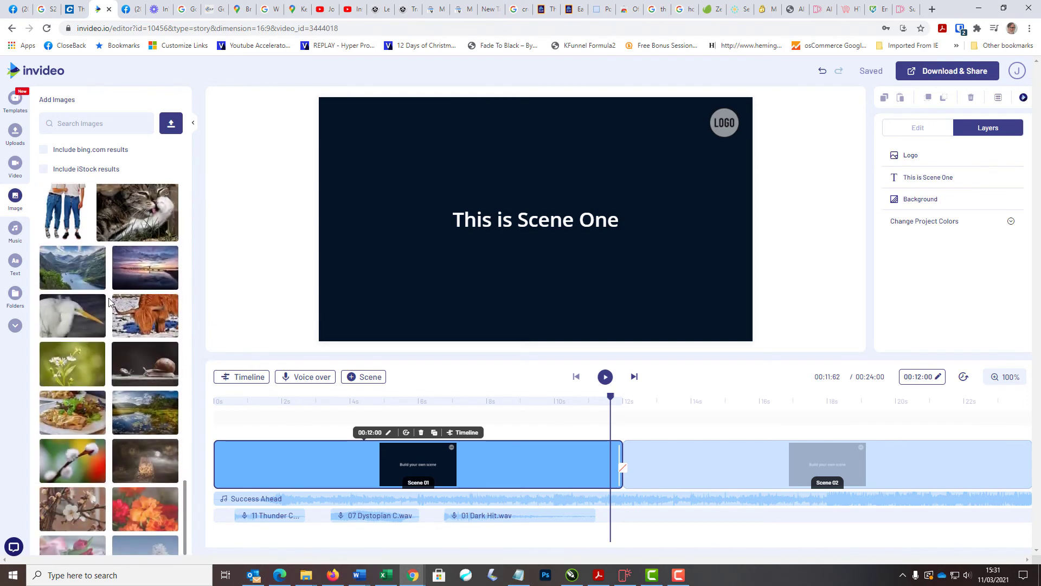
pyautogui.scroll(-10, 109, 302)
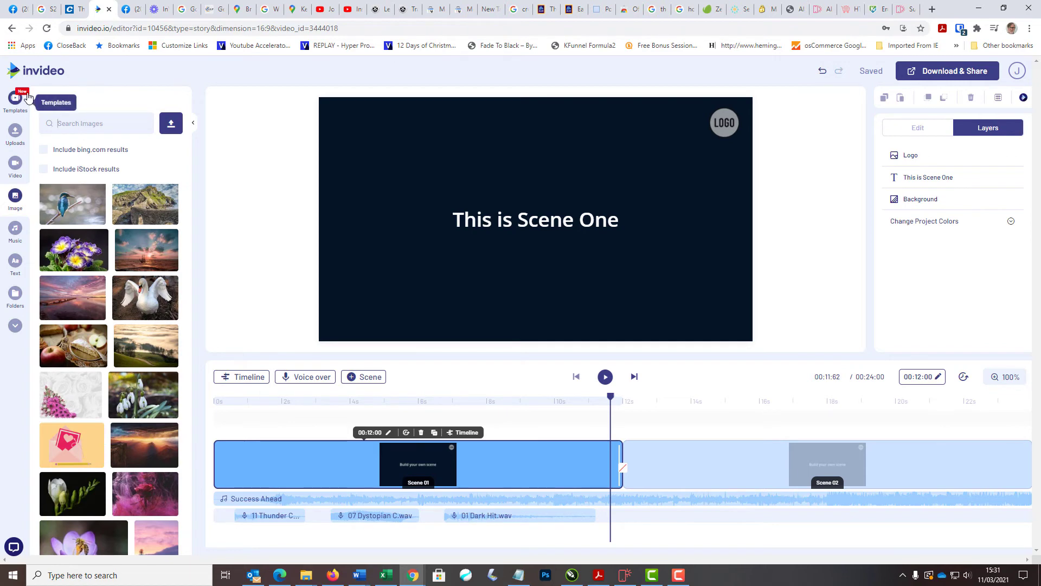
# Step: Search the stock image library for "businessman" and browse through the results
pyautogui.write('businessman')
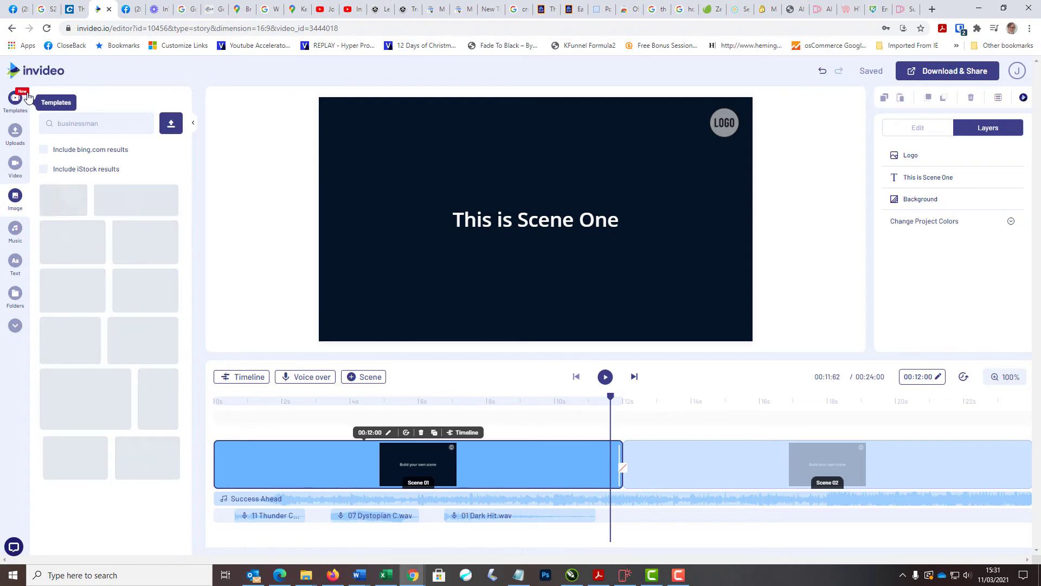
pyautogui.scroll(-10, 114, 233)
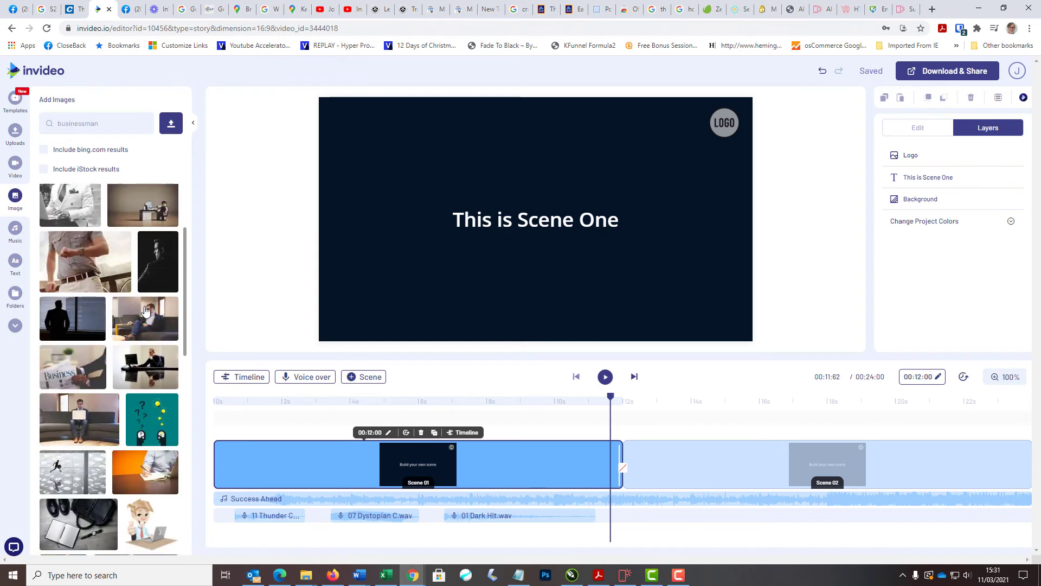
pyautogui.scroll(-4, 122, 341)
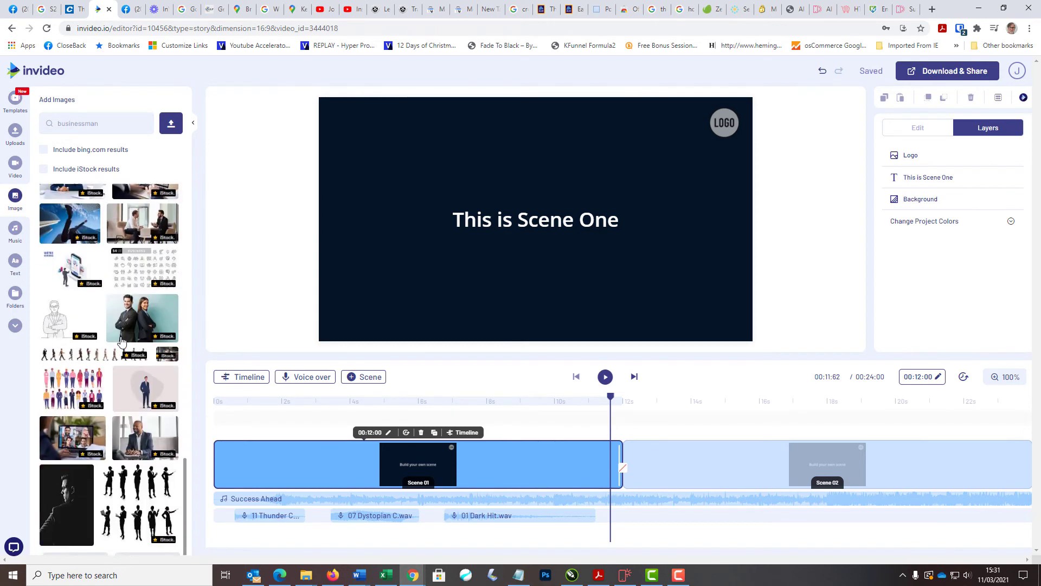
pyautogui.scroll(-5, 122, 341)
pyautogui.scroll(-8, 121, 340)
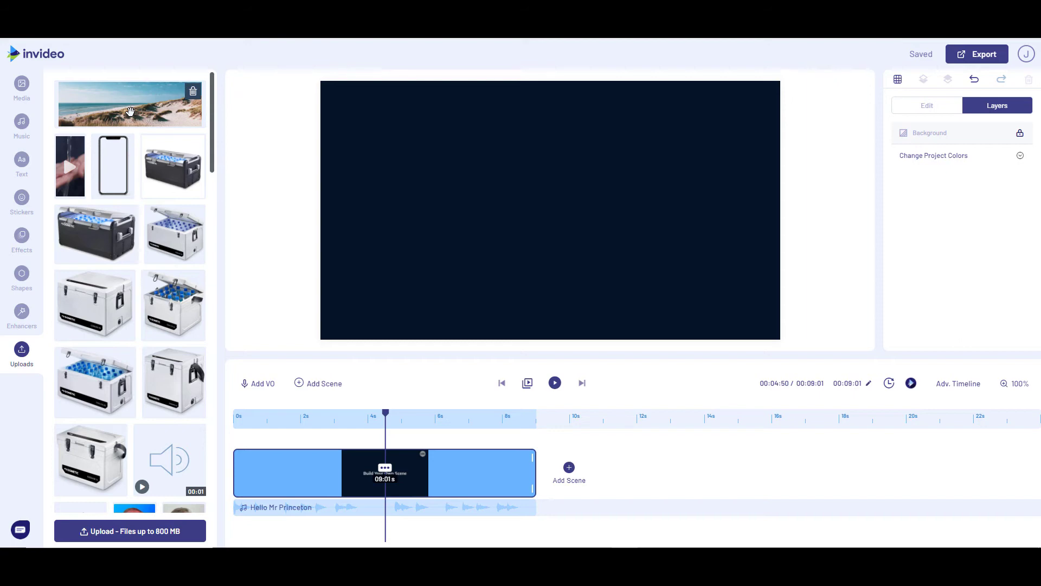
# Step: Add the uploaded beach panorama to the scene and set its image resizing option to Fit With Transparent
pyautogui.moveTo(130, 112); pyautogui.dragTo(574, 216)
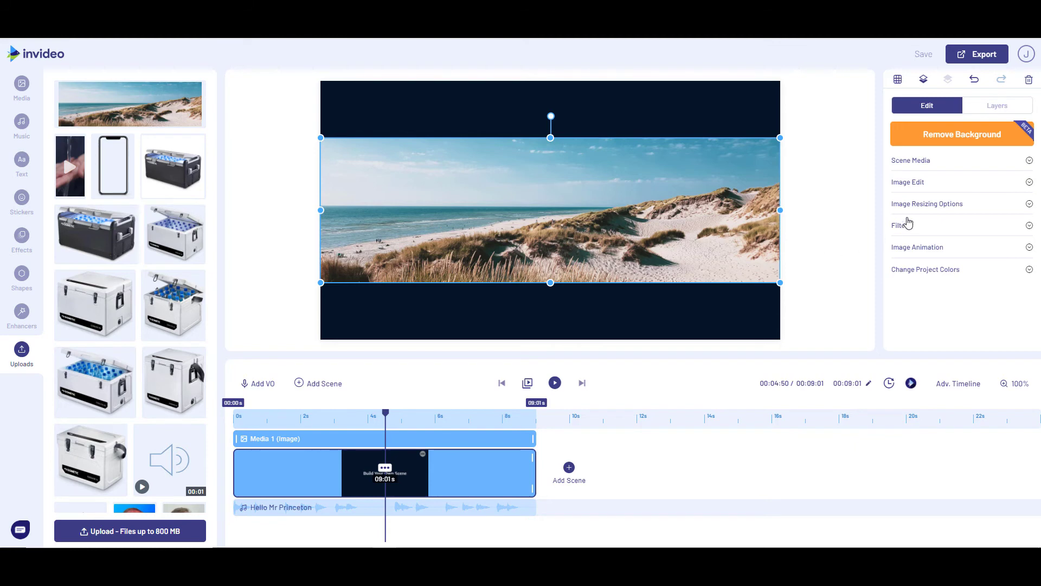
pyautogui.click(920, 204)
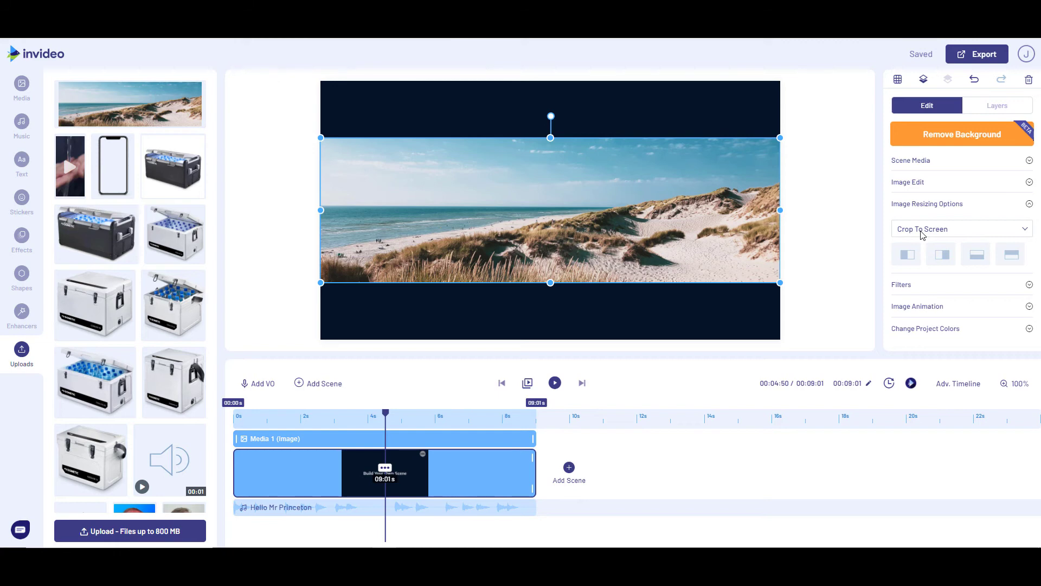
pyautogui.click(922, 232)
pyautogui.click(923, 271)
# Step: Enlarge the beach panorama to fill the scene's full height and centre it horizontally, letting its sides extend beyond the frame
pyautogui.moveTo(780, 138); pyautogui.dragTo(884, 43)
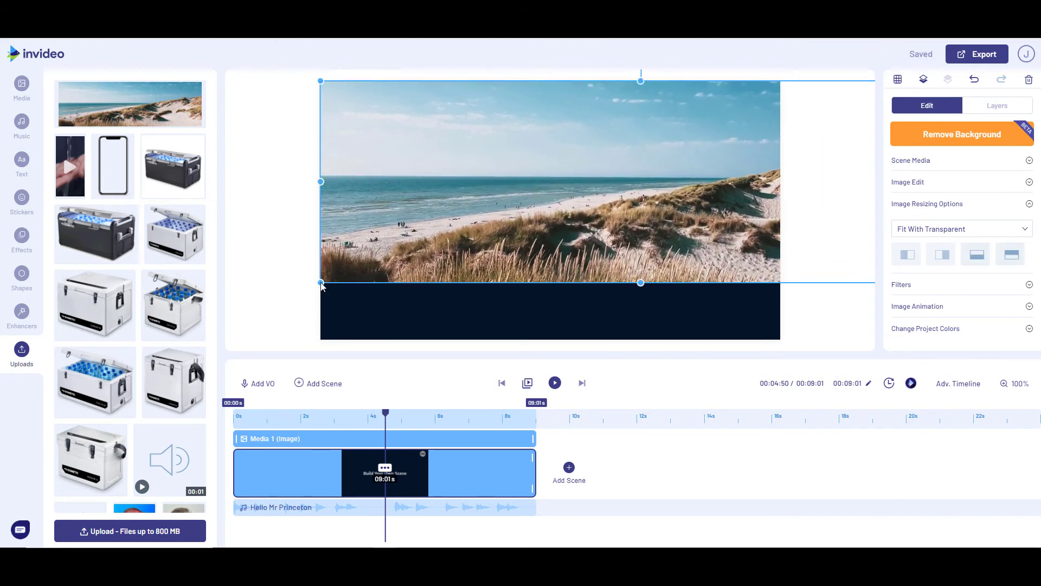
pyautogui.moveTo(322, 282); pyautogui.dragTo(192, 413)
pyautogui.moveTo(526, 237); pyautogui.dragTo(246, 229)
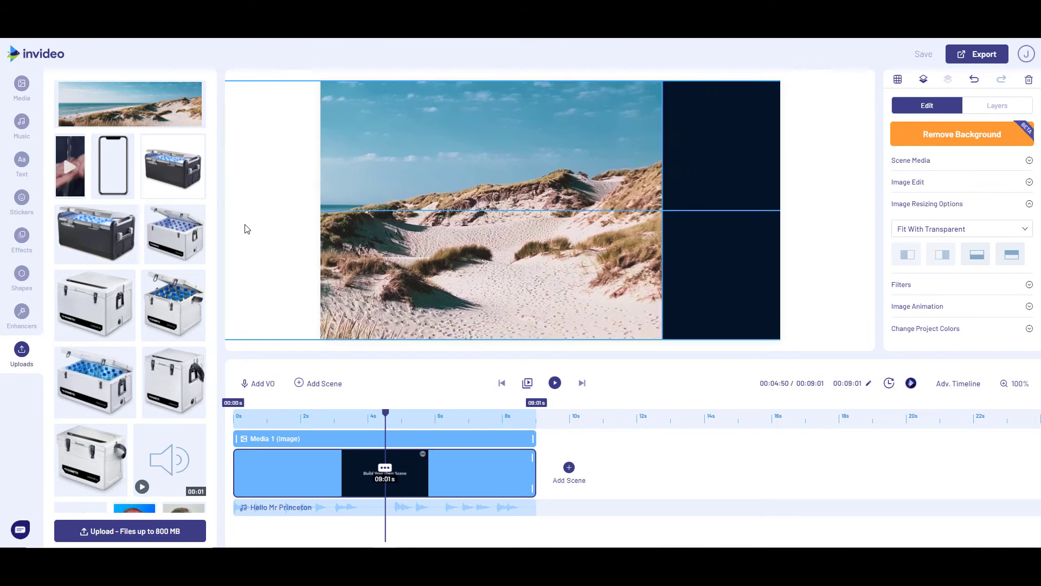
pyautogui.click(250, 221)
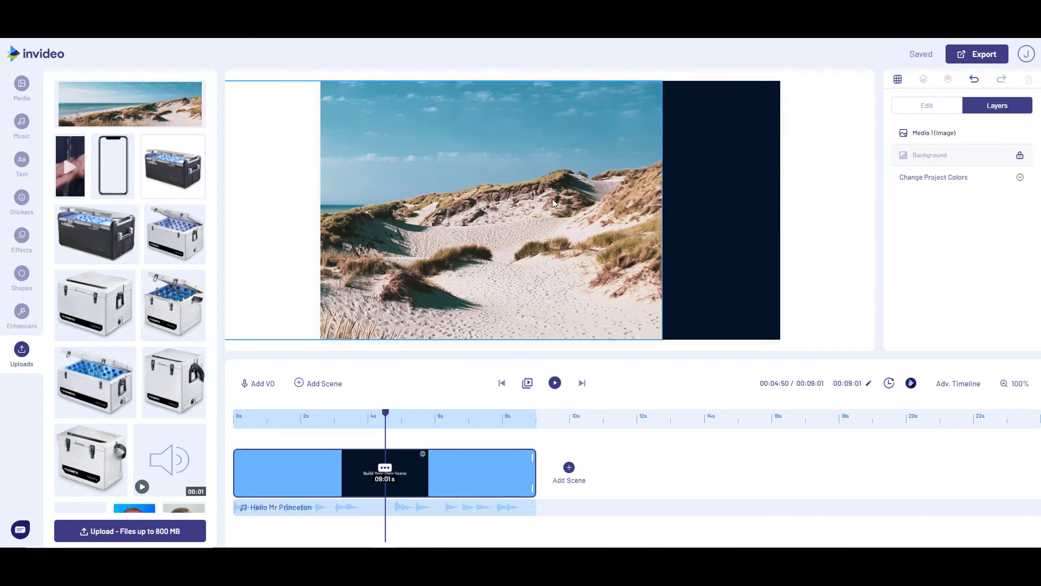
pyautogui.click(659, 213)
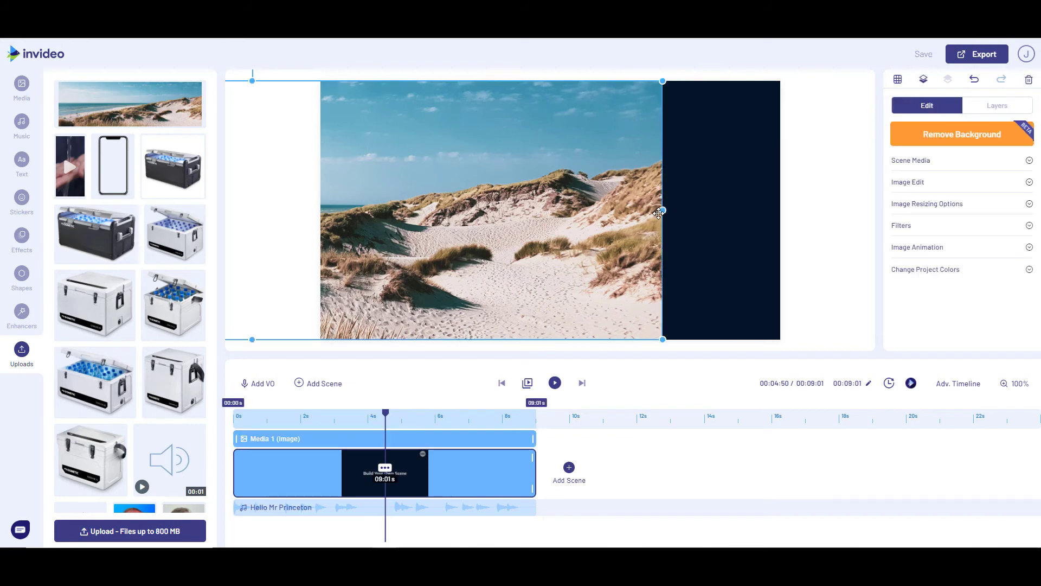
pyautogui.moveTo(663, 211); pyautogui.dragTo(878, 228)
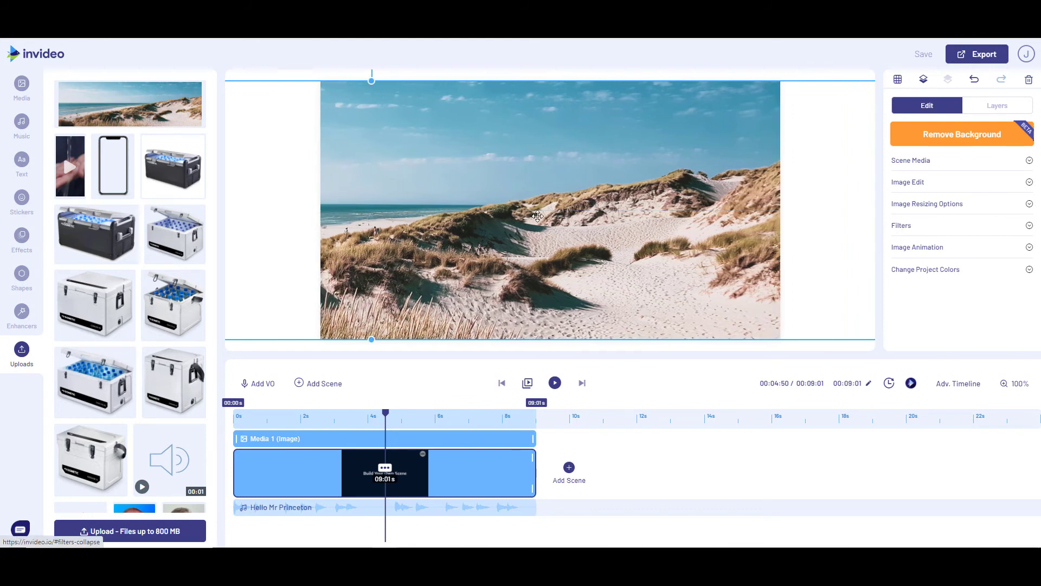
pyautogui.click(786, 205)
pyautogui.moveTo(472, 195)
pyautogui.mouseDown()
pyautogui.moveTo(639, 179)
pyautogui.moveTo(344, 177)
pyautogui.moveTo(516, 193)
pyautogui.moveTo(458, 197)
pyautogui.mouseUp()
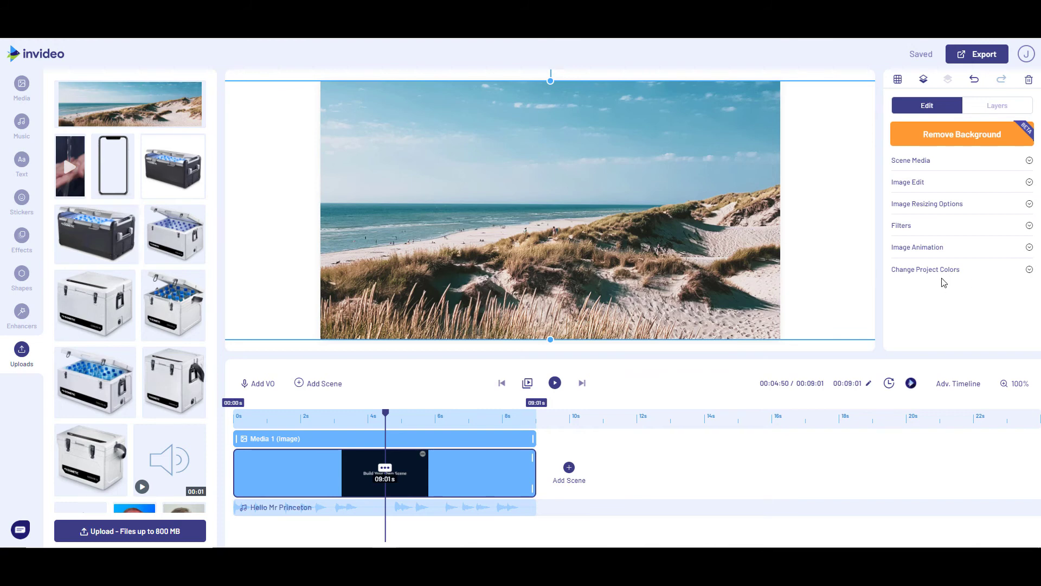
# Step: Give the beach panorama an In Place animation of Pan Left and preview the scene
pyautogui.click(928, 247)
pyautogui.scroll(-1, 921, 288)
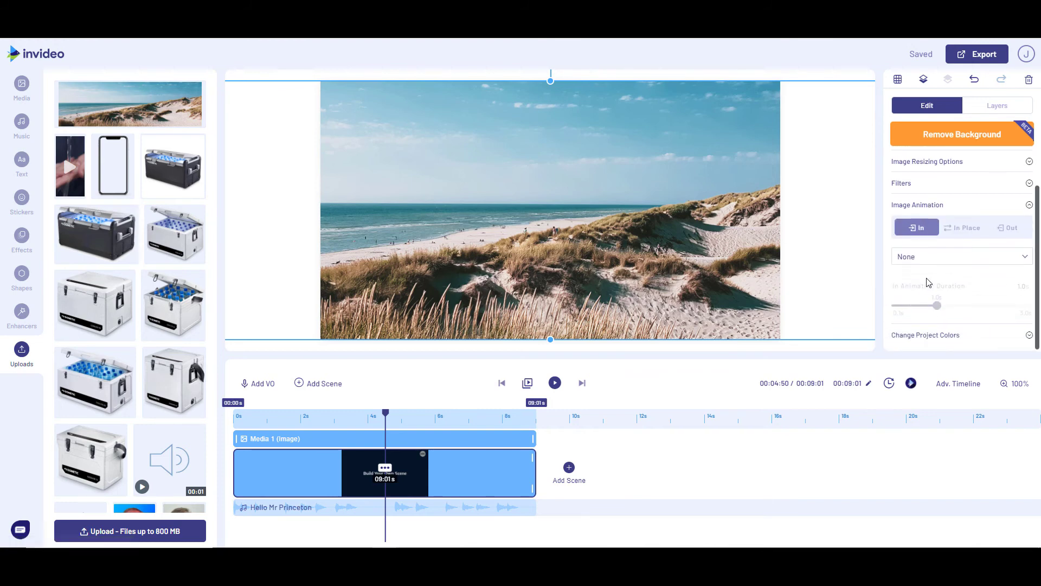
pyautogui.click(962, 229)
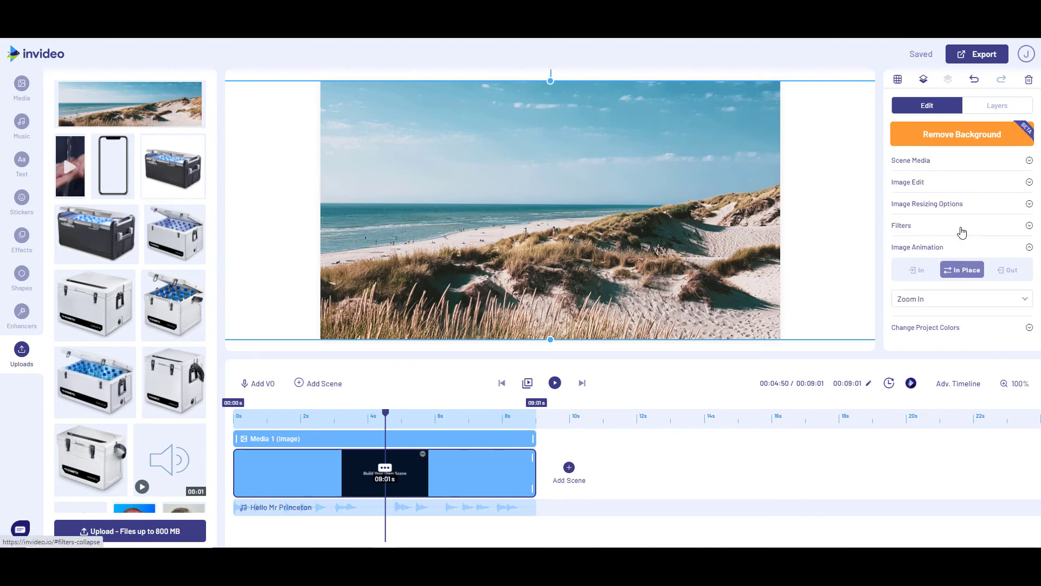
pyautogui.click(948, 299)
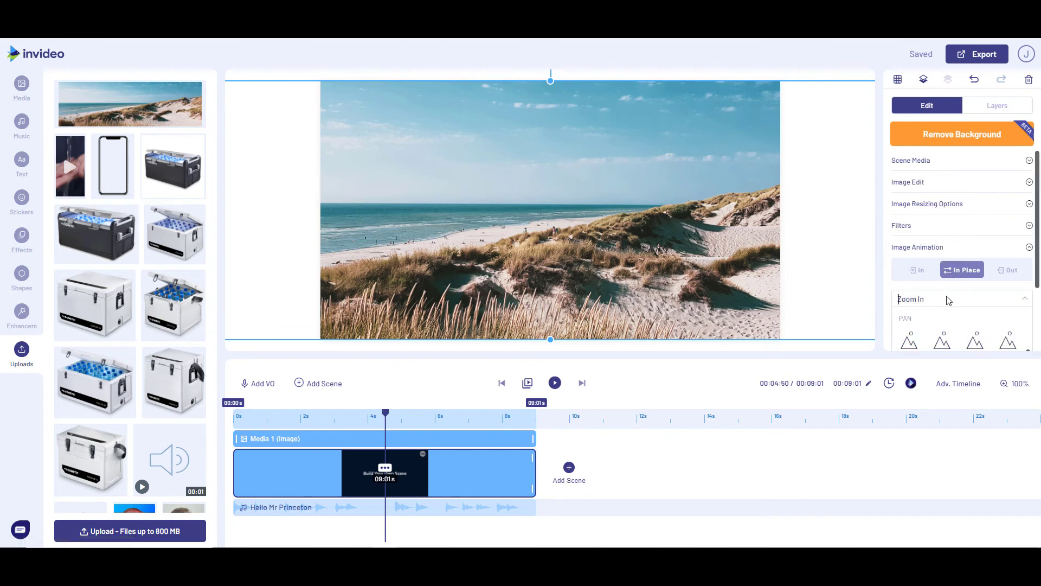
pyautogui.scroll(-1, 948, 309)
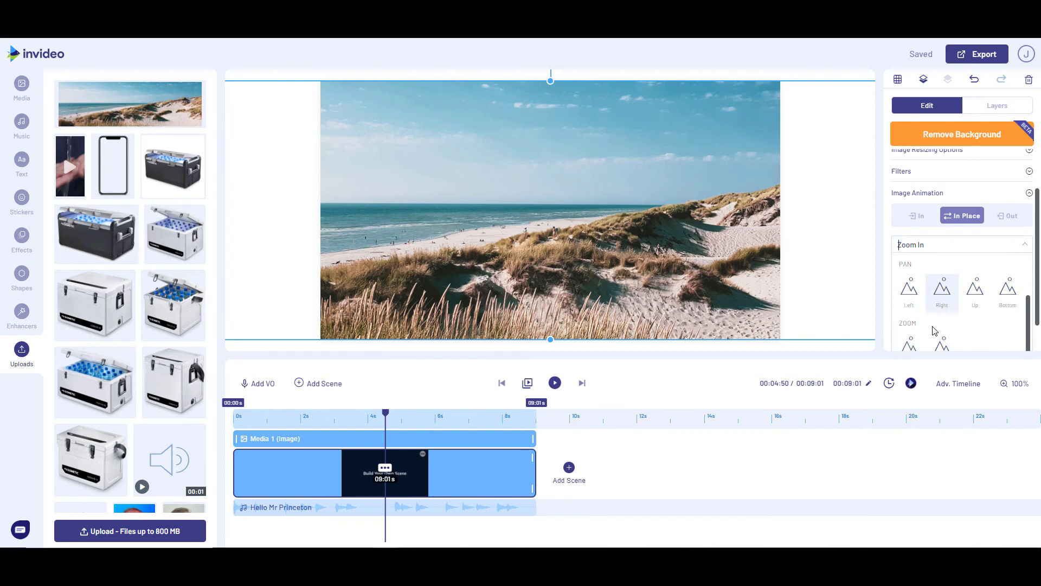
pyautogui.click(915, 293)
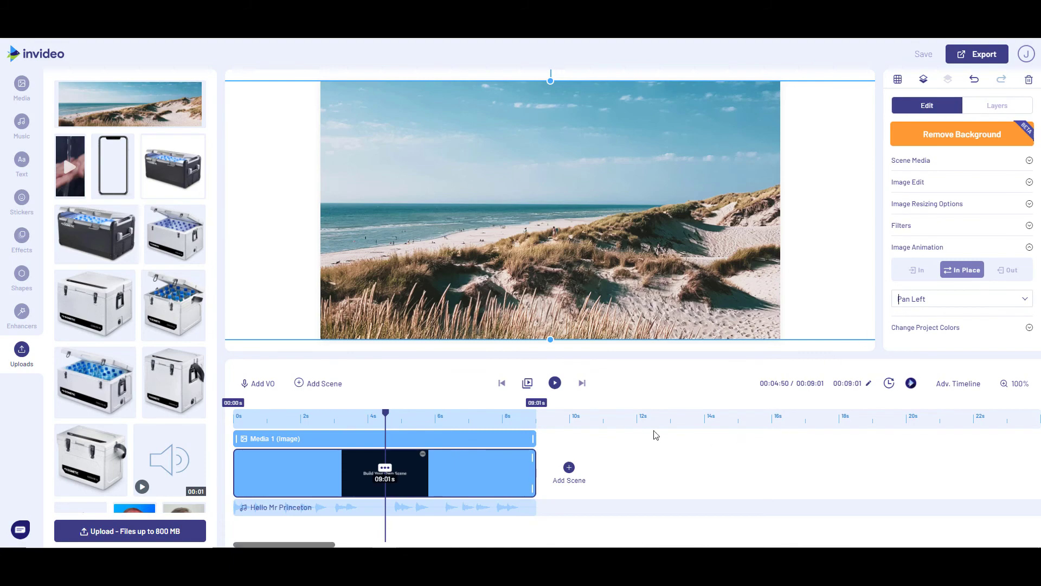
pyautogui.click(554, 384)
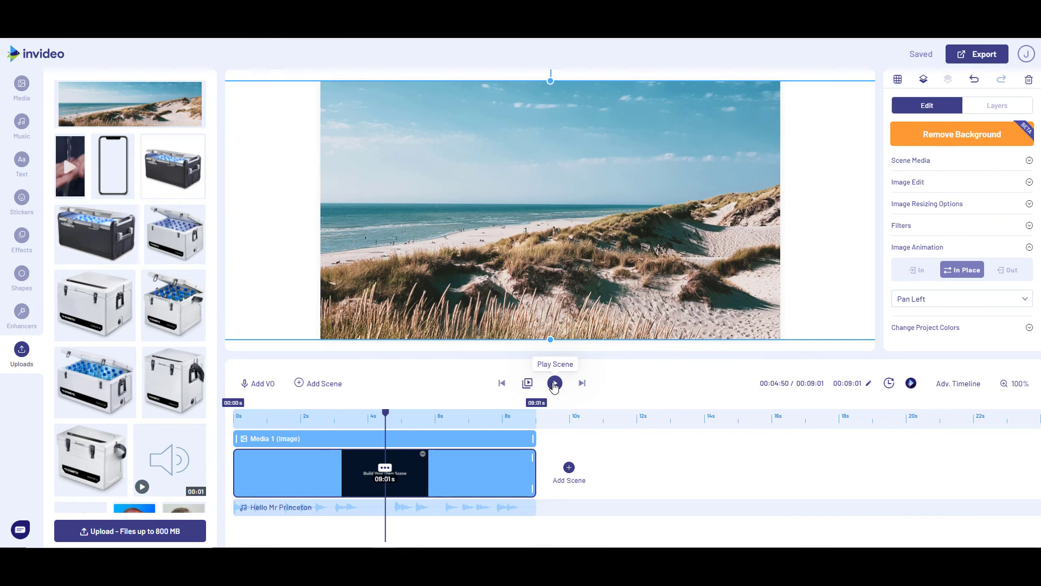
# Step: Duplicate the beach scene and remove the transition between the two scenes
pyautogui.click(385, 470)
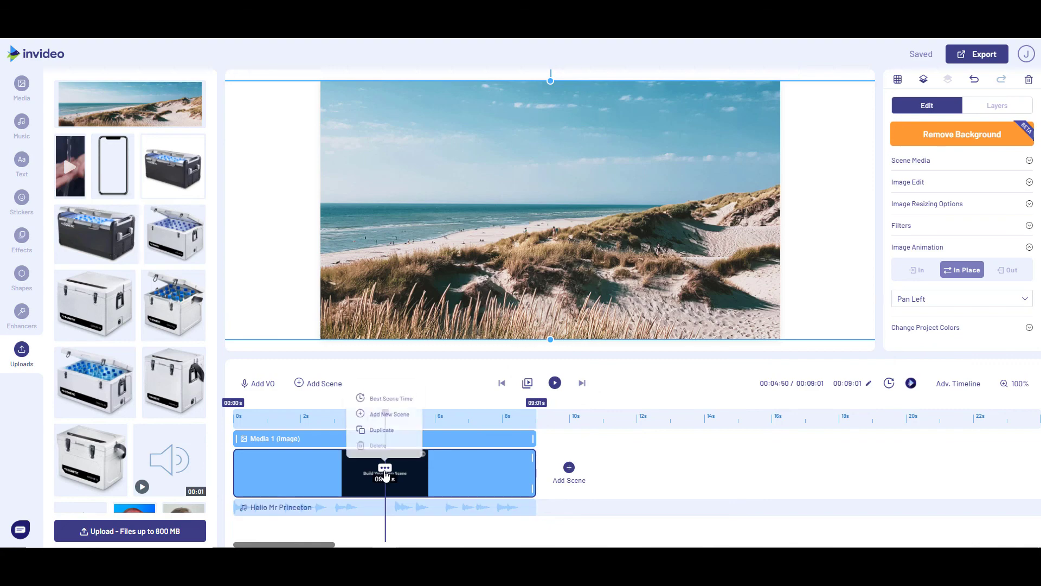
pyautogui.click(392, 427)
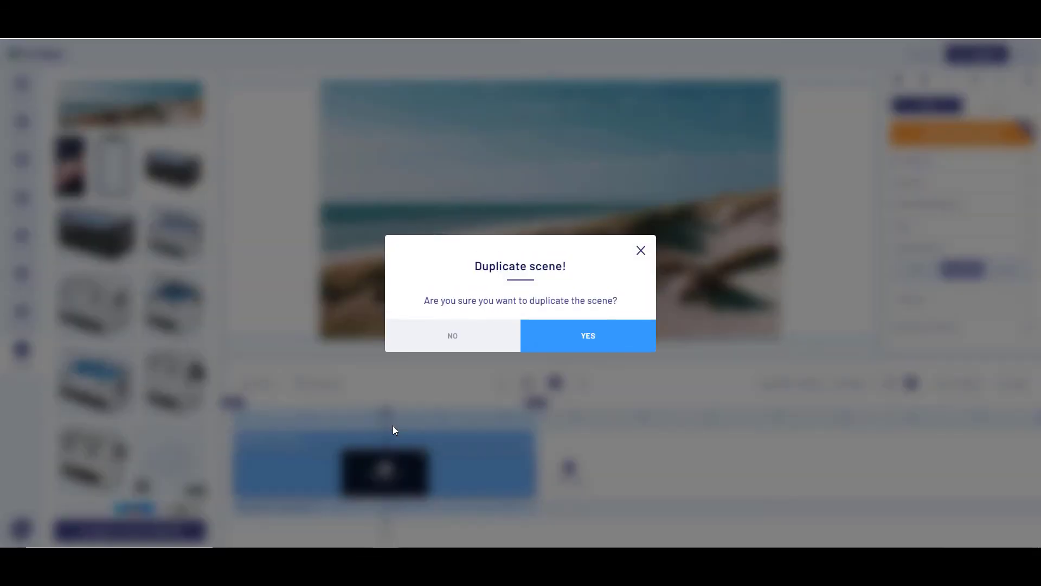
pyautogui.click(579, 345)
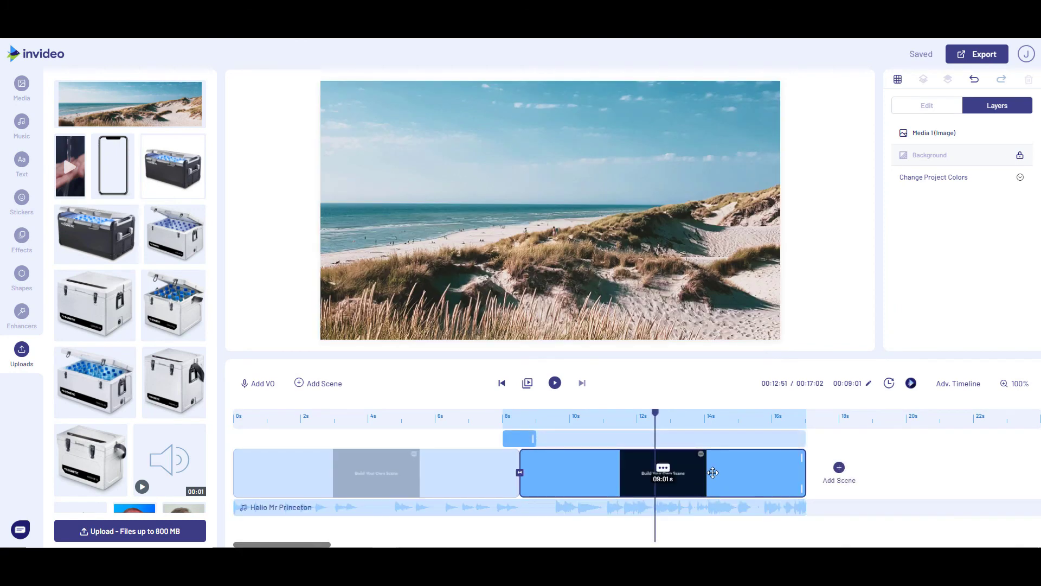
pyautogui.click(520, 473)
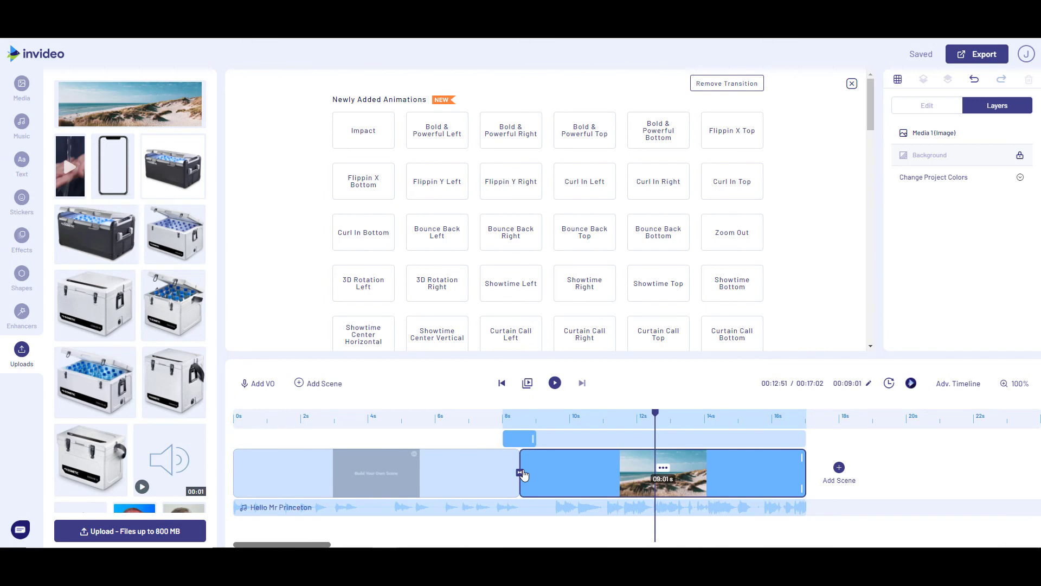
pyautogui.click(716, 87)
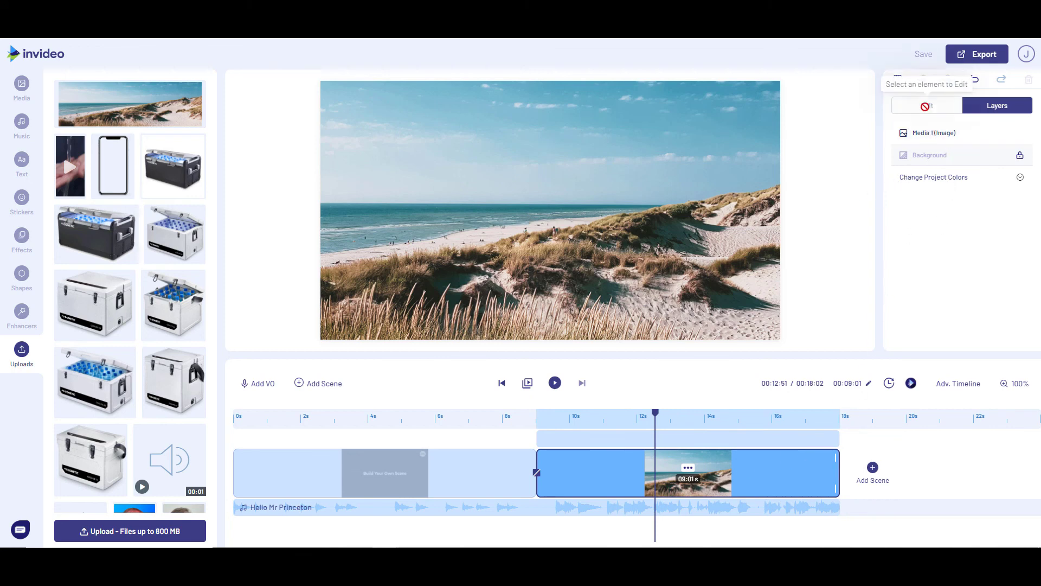
# Step: Set the In Place animation of the duplicate scene's beach image to Pan Right and play all scenes
pyautogui.click(922, 133)
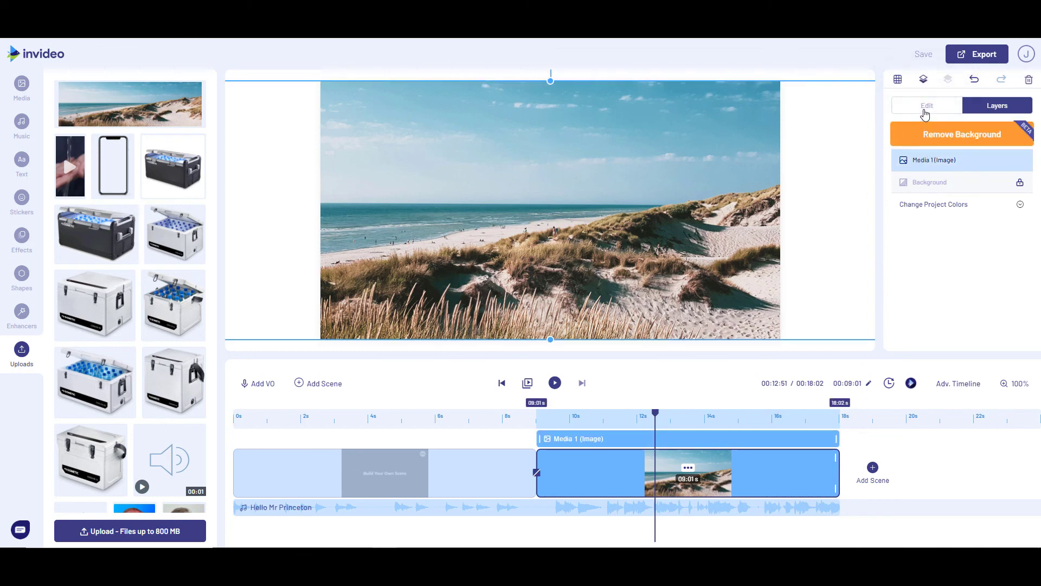
pyautogui.click(925, 111)
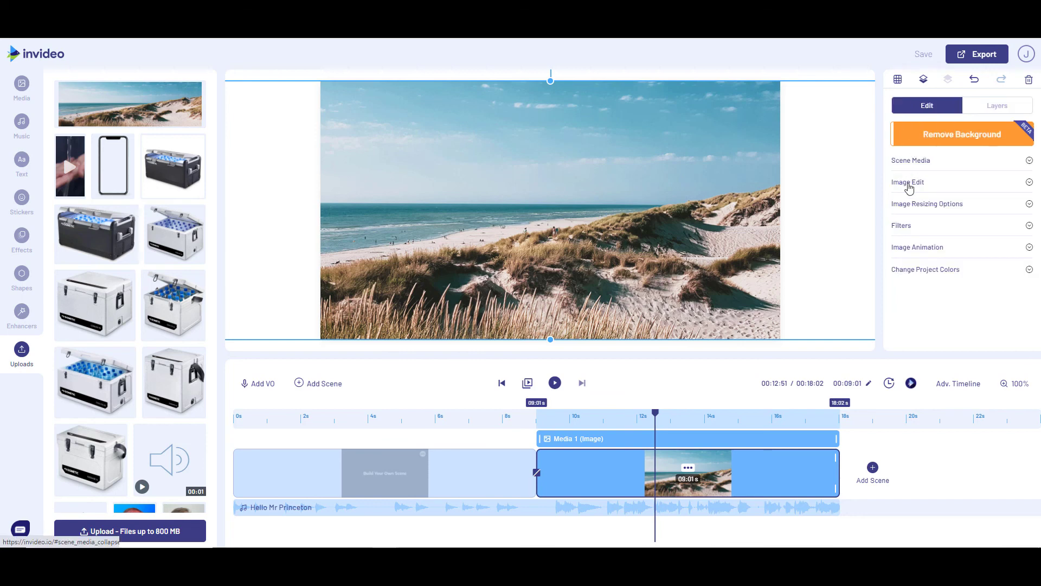
pyautogui.click(906, 247)
pyautogui.click(952, 270)
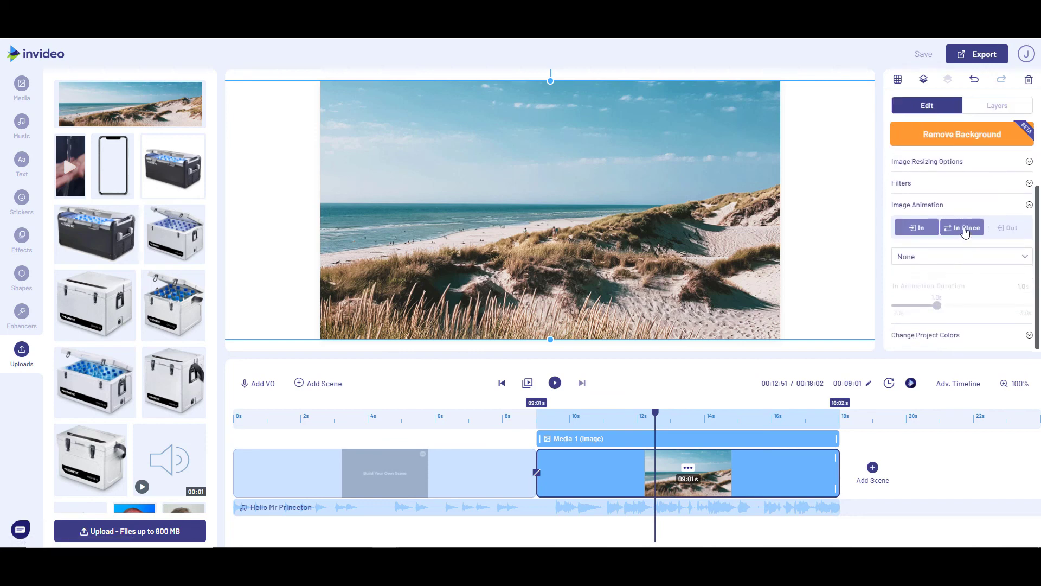
pyautogui.click(938, 299)
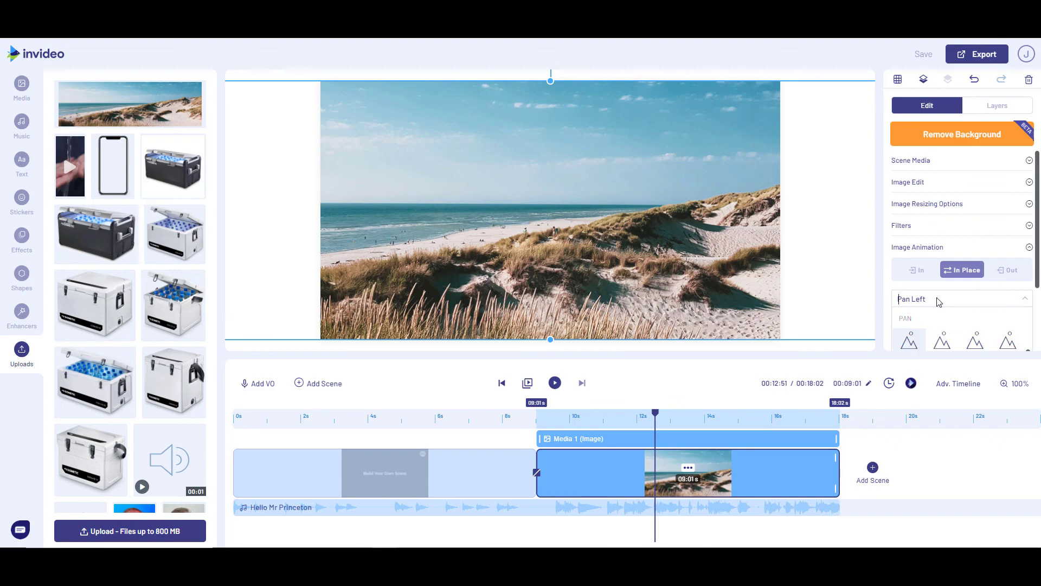
pyautogui.click(944, 343)
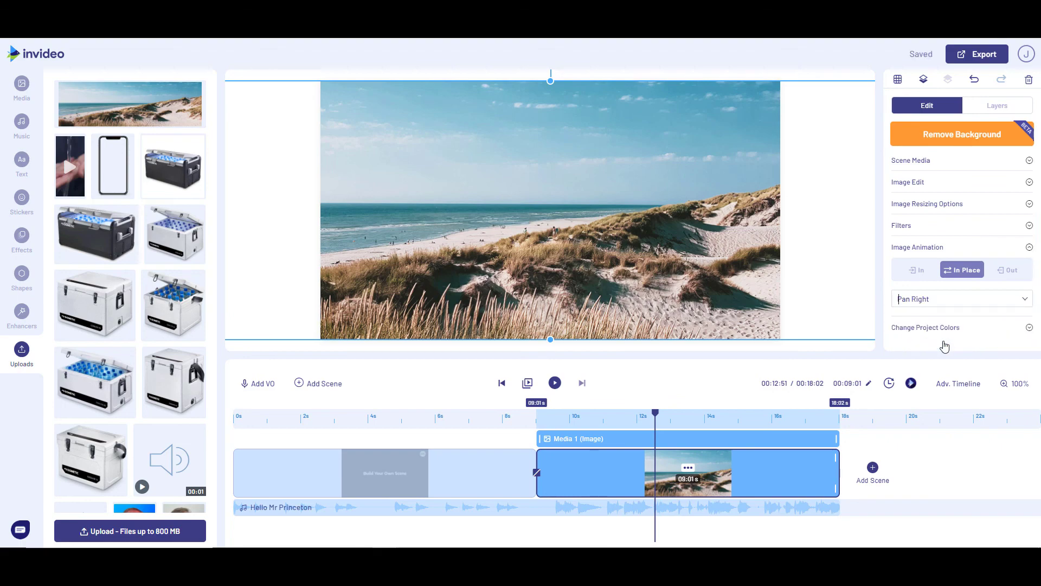
pyautogui.click(558, 385)
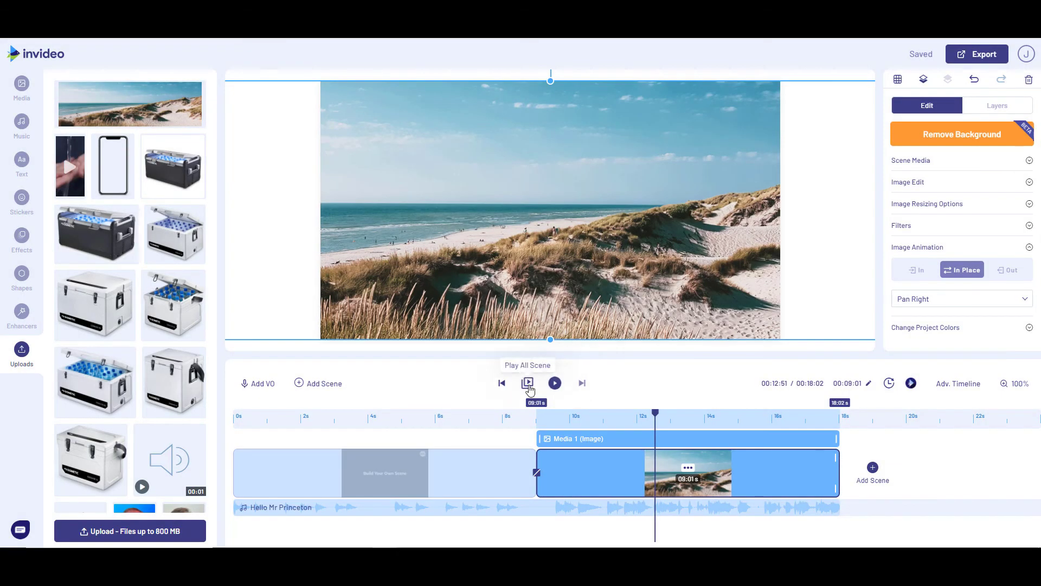
pyautogui.click(528, 385)
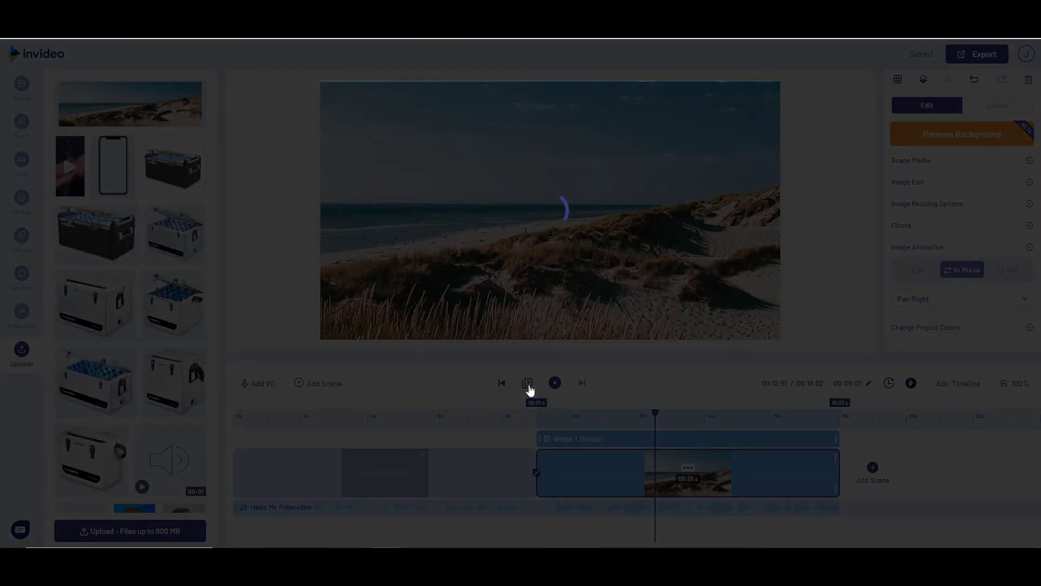